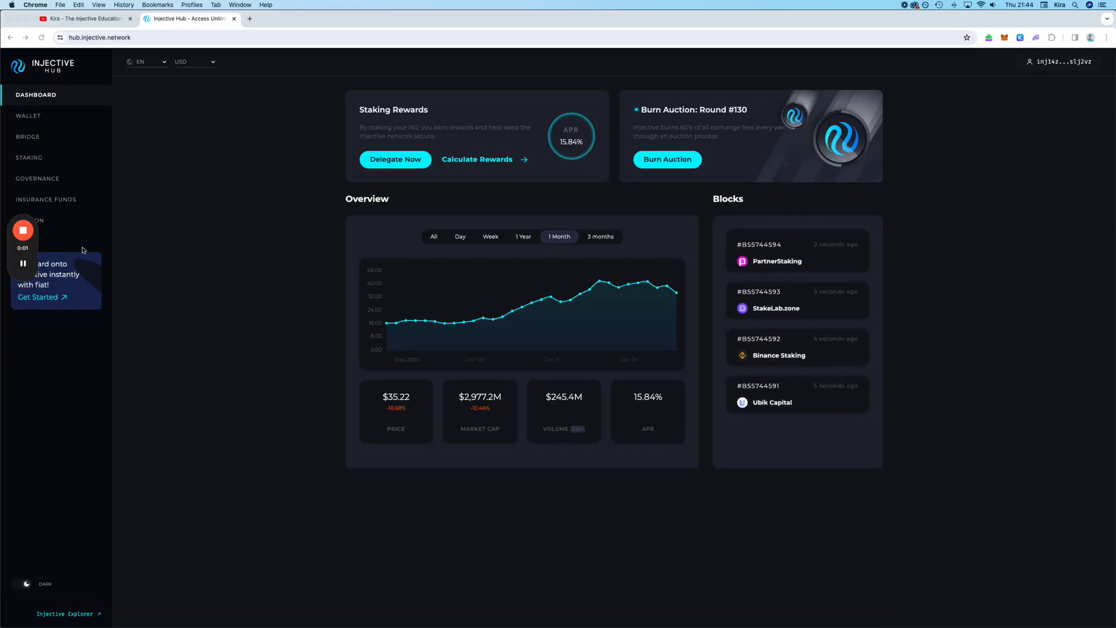
# Step: Open the Leap wallet, scroll through its portfolio, then close the overview
pyautogui.moveTo(33, 247)
pyautogui.moveTo(34, 247); pyautogui.dragTo(43, 383)
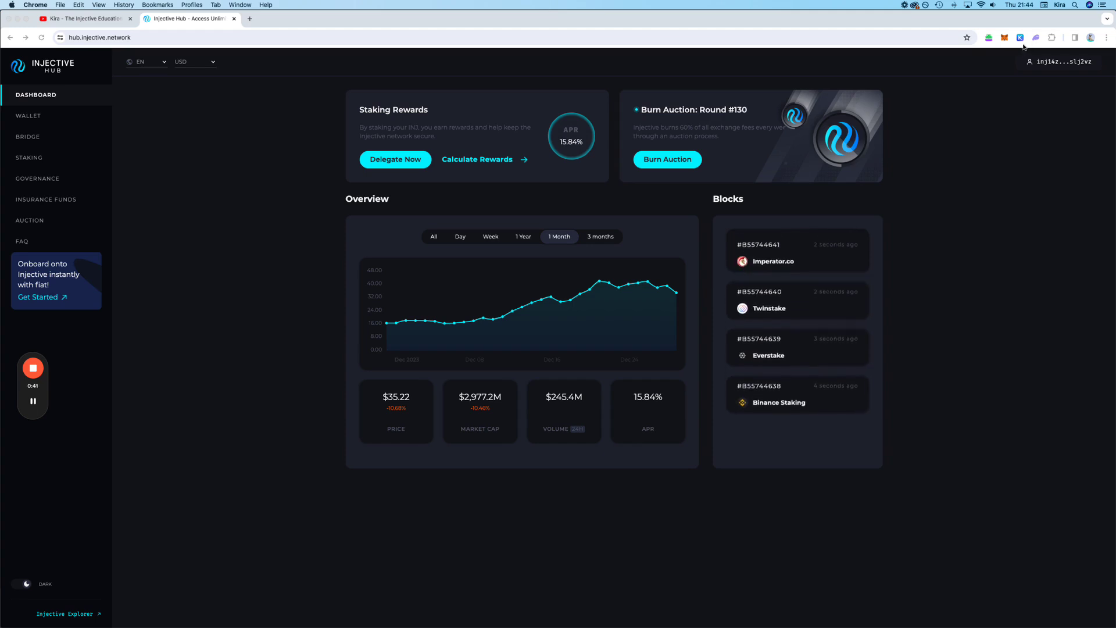
pyautogui.click(987, 43)
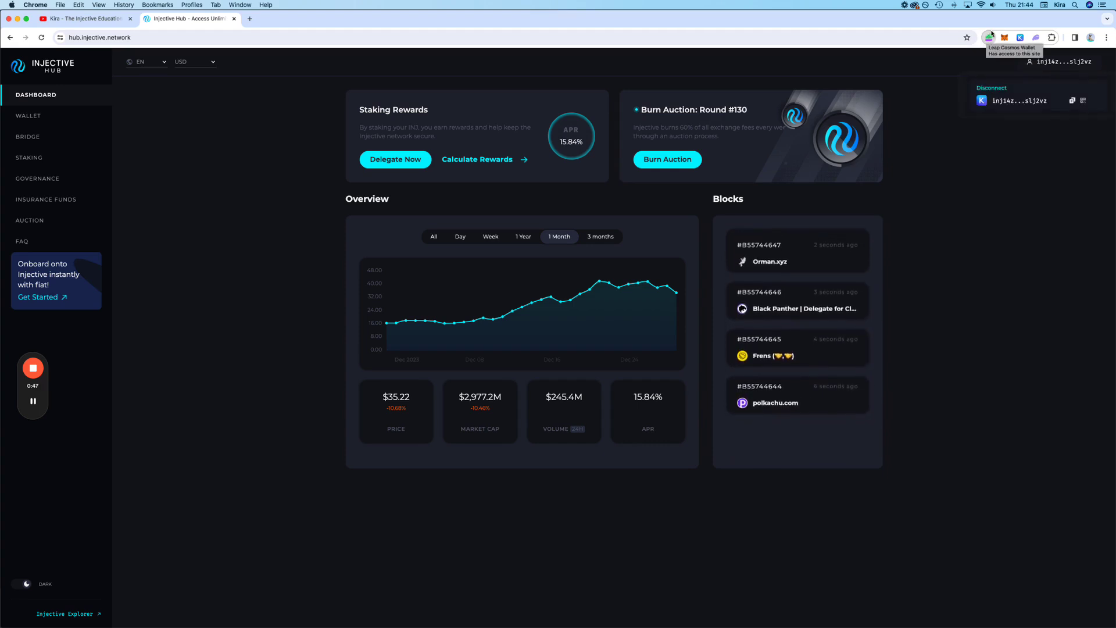
pyautogui.click(989, 37)
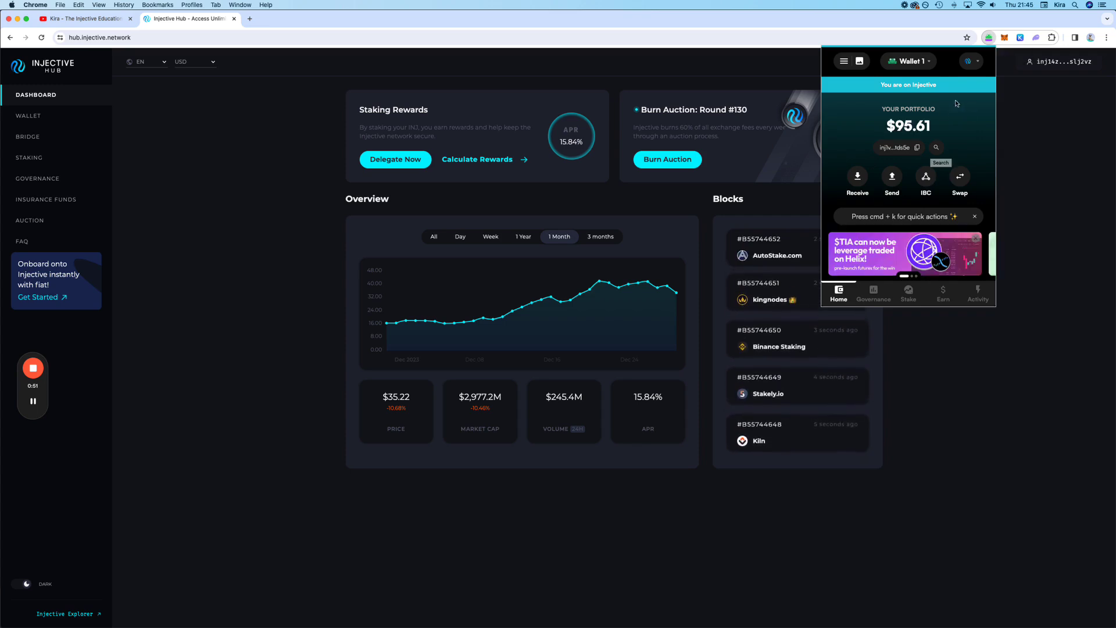
pyautogui.scroll(-3, 982, 112)
pyautogui.scroll(3, 982, 112)
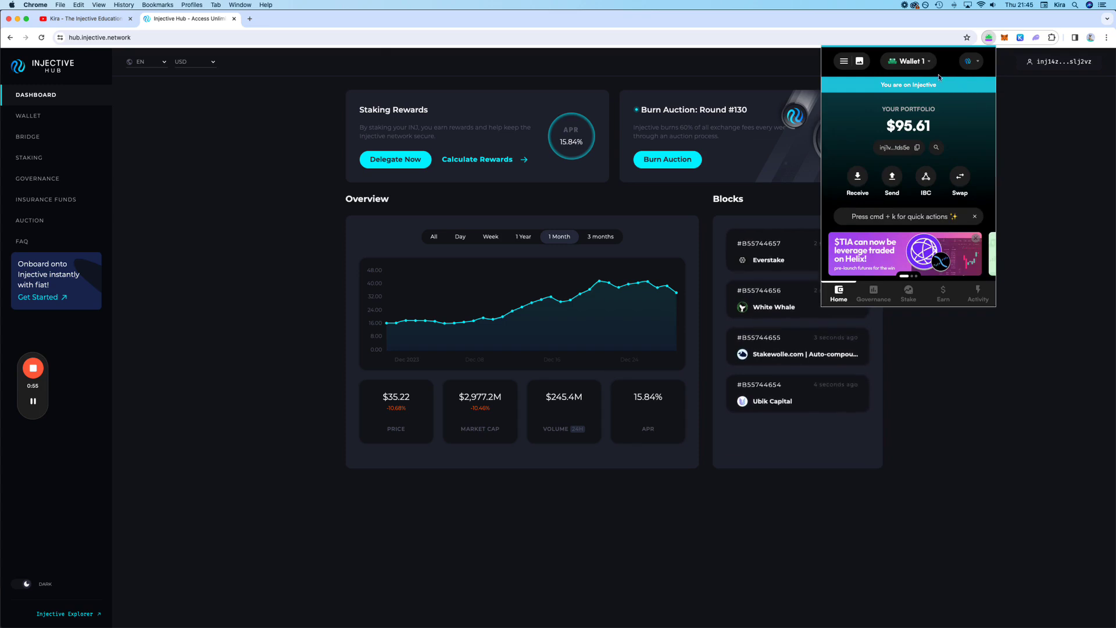
pyautogui.scroll(-3, 929, 65)
pyautogui.scroll(3, 926, 70)
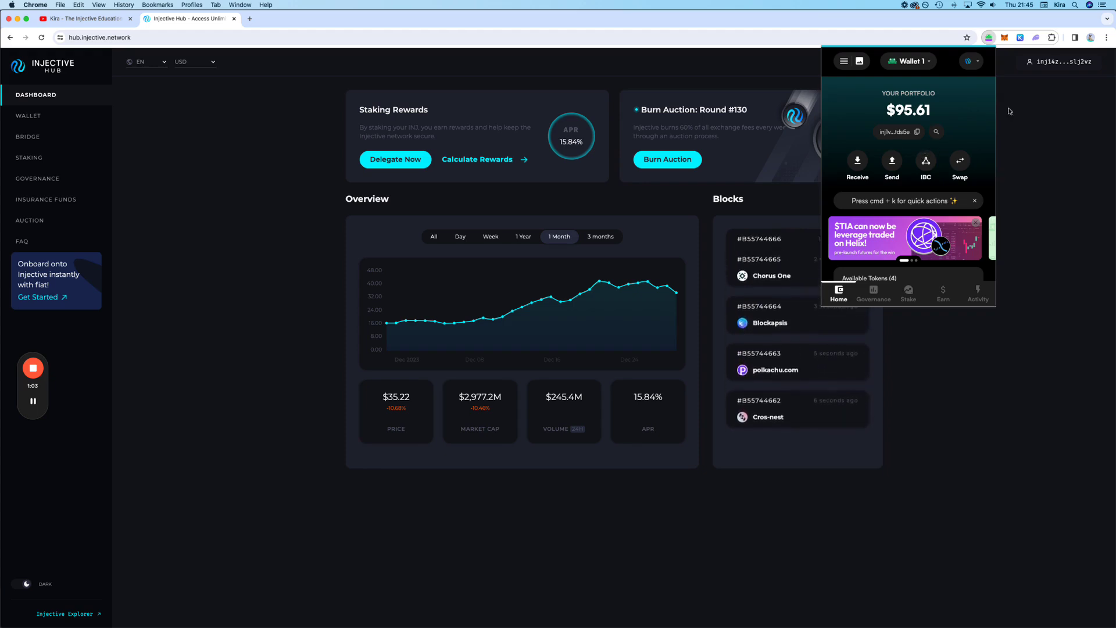
pyautogui.click(1018, 81)
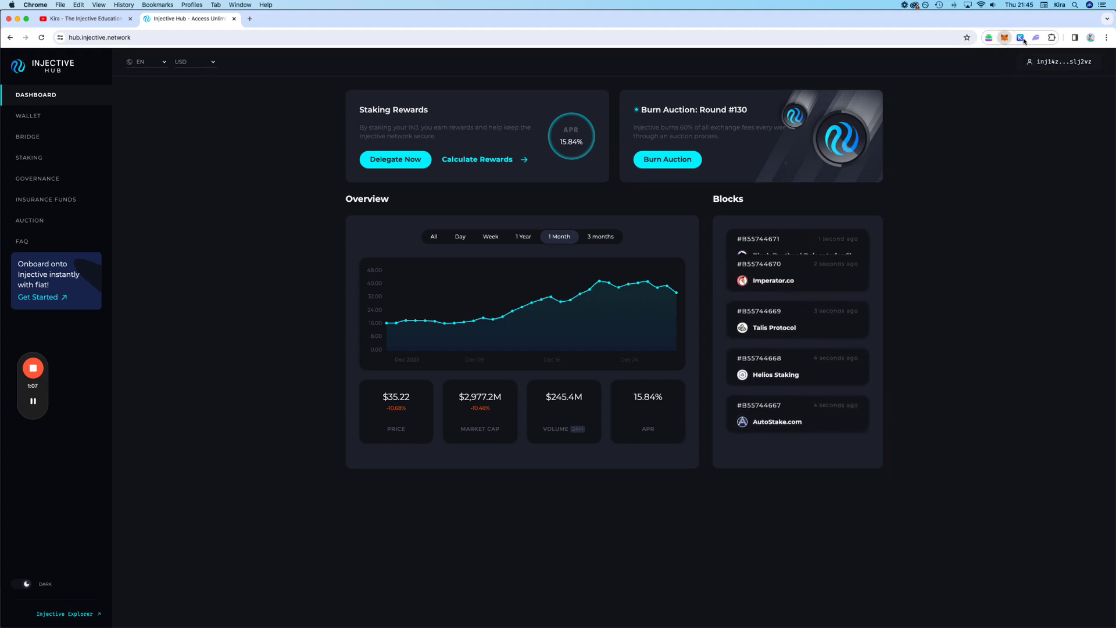
# Step: Swap the hub's connection to MetaMask and view its 0.66 INJ and 208,892.75 KIRA
pyautogui.click(1005, 38)
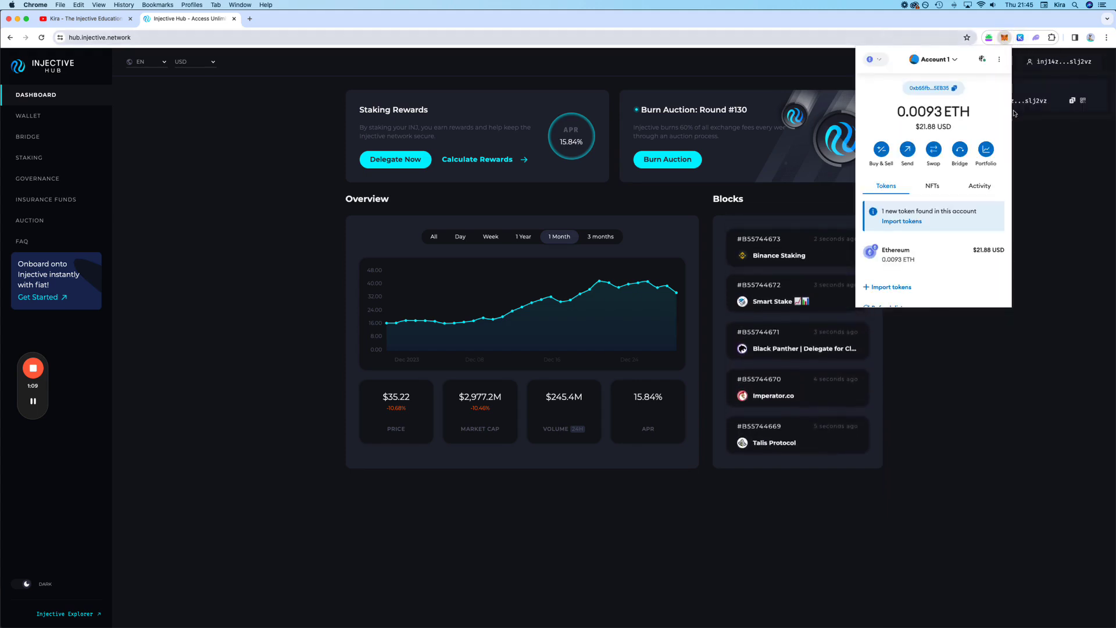
pyautogui.click(1045, 139)
pyautogui.click(1006, 89)
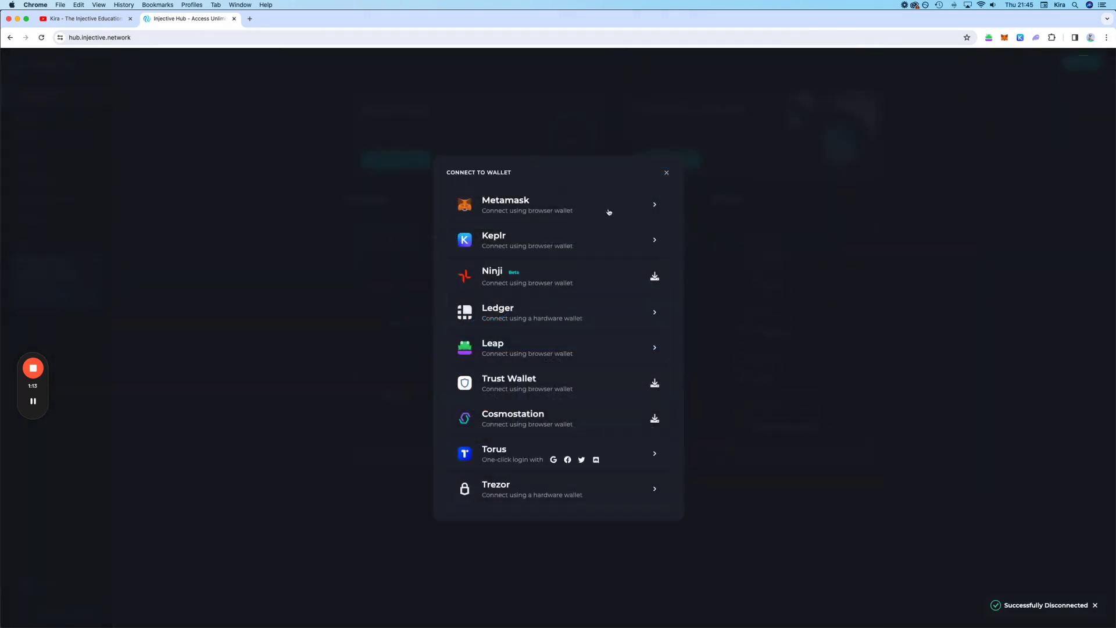
pyautogui.click(602, 209)
pyautogui.click(39, 119)
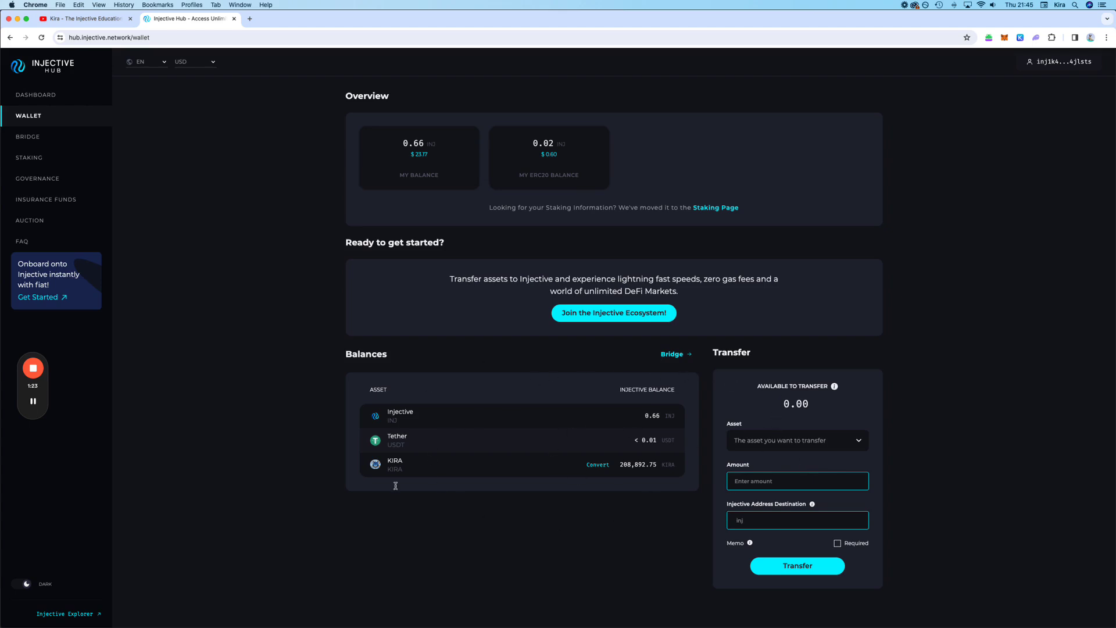
pyautogui.click(988, 39)
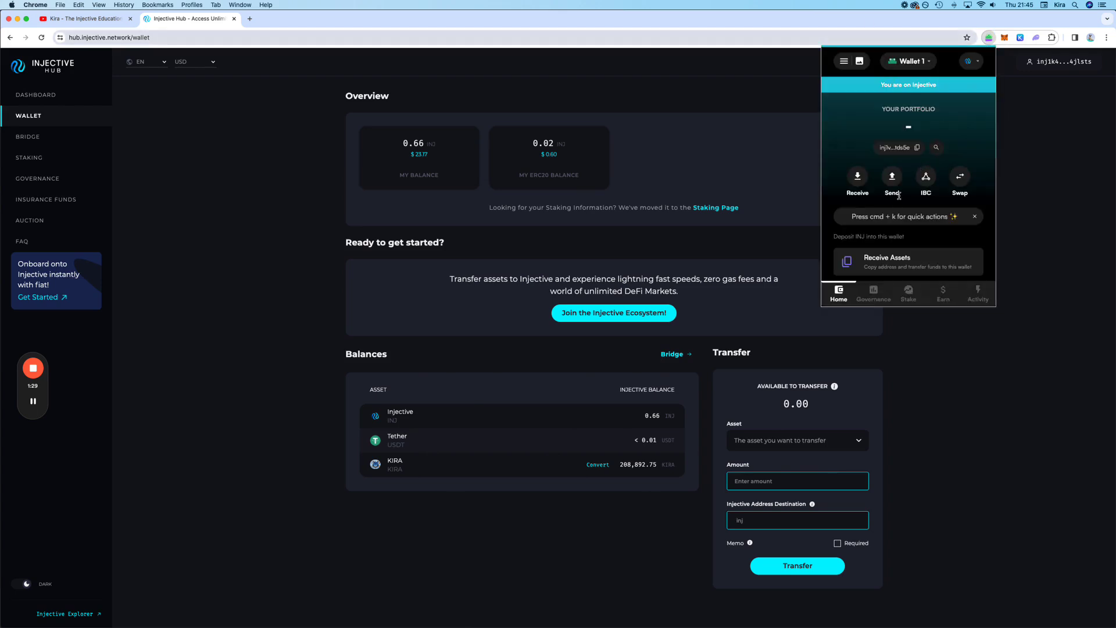
pyautogui.click(918, 60)
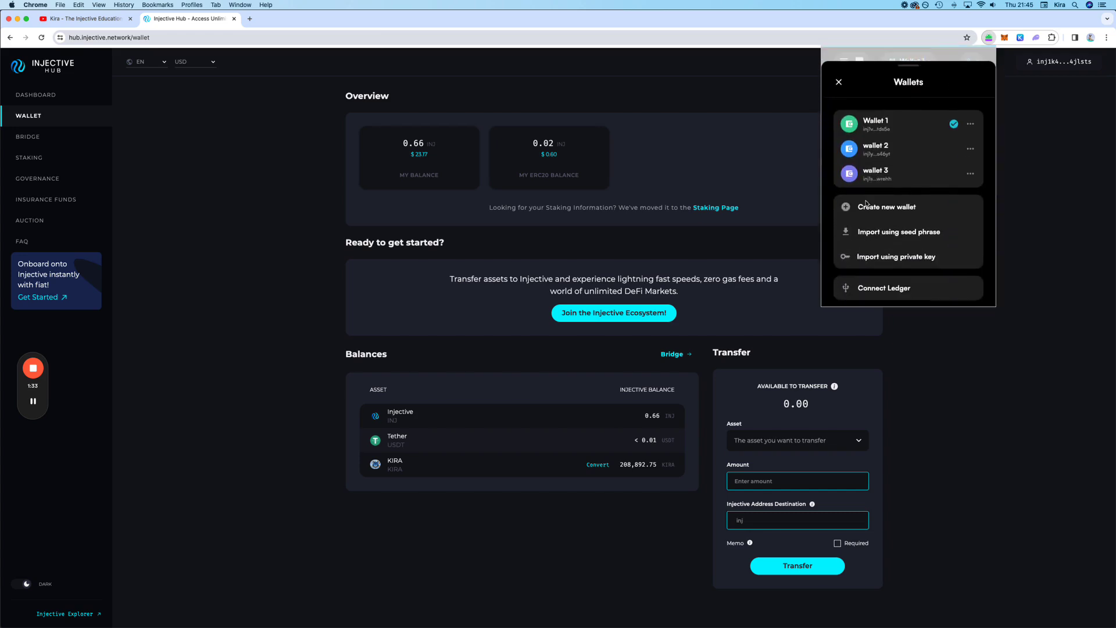
pyautogui.click(839, 82)
pyautogui.click(917, 61)
pyautogui.click(872, 234)
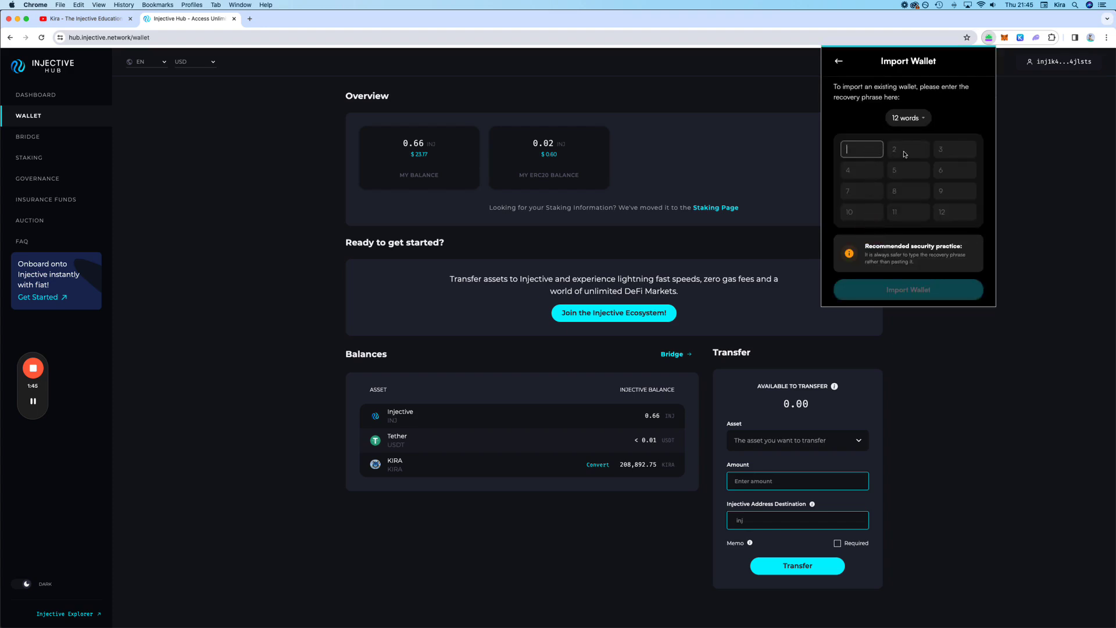
pyautogui.press('Tab')
pyautogui.press('Tab')
pyautogui.click(870, 165)
pyautogui.click(909, 170)
pyautogui.click(951, 169)
pyautogui.click(862, 189)
pyautogui.click(901, 190)
pyautogui.click(940, 191)
pyautogui.click(851, 213)
pyautogui.click(901, 213)
pyautogui.click(939, 212)
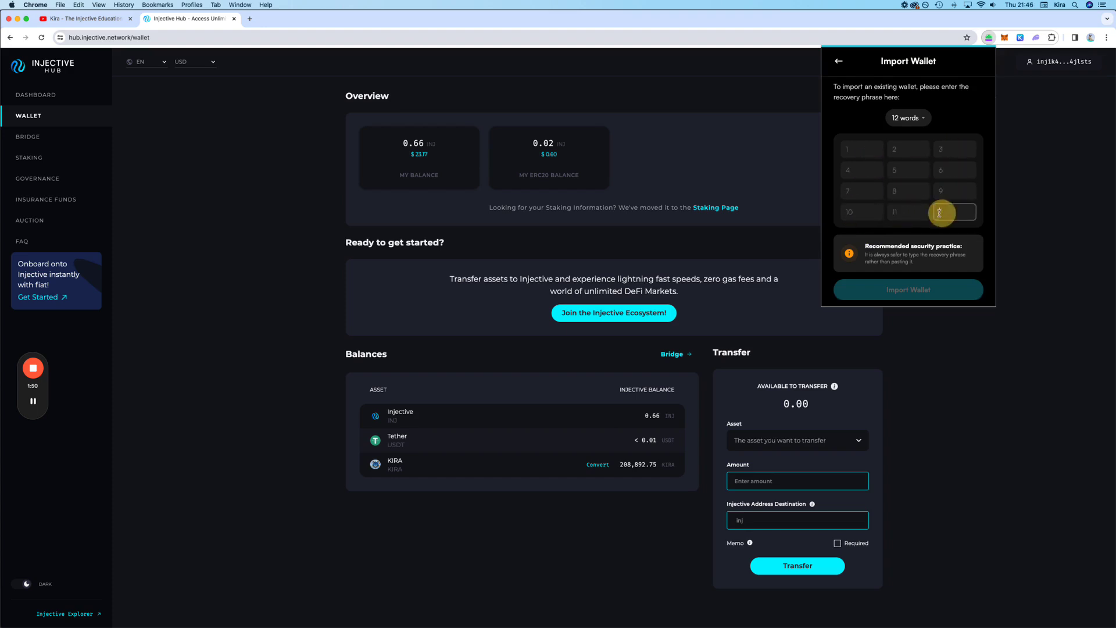
pyautogui.click(839, 61)
pyautogui.click(968, 60)
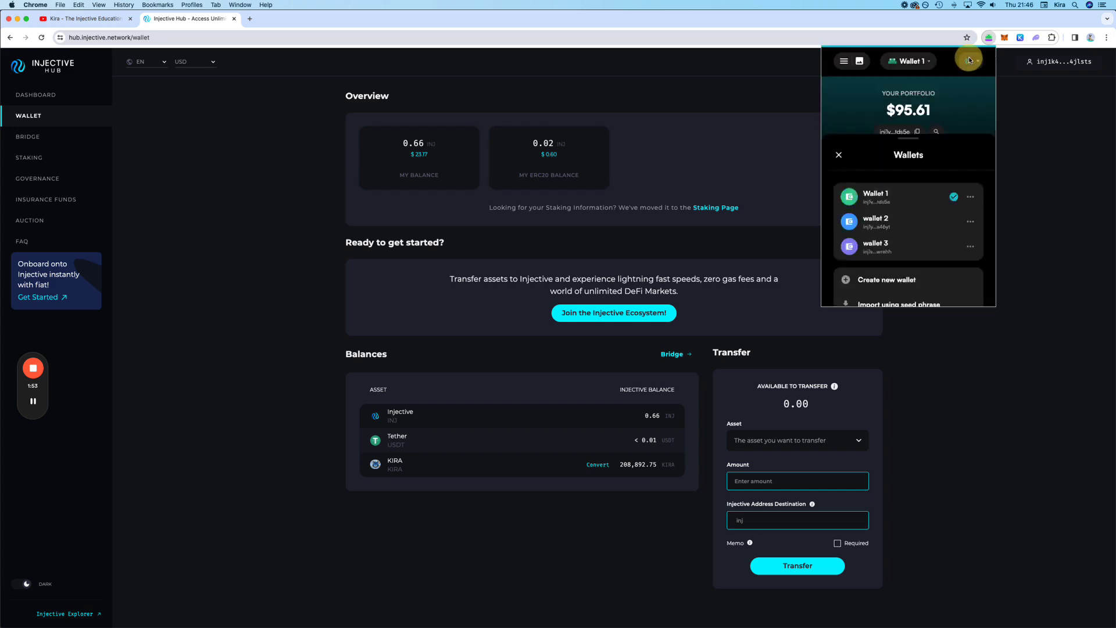
# Step: Close the Leap wallet and view Account 1 in MetaMask
pyautogui.click(1003, 42)
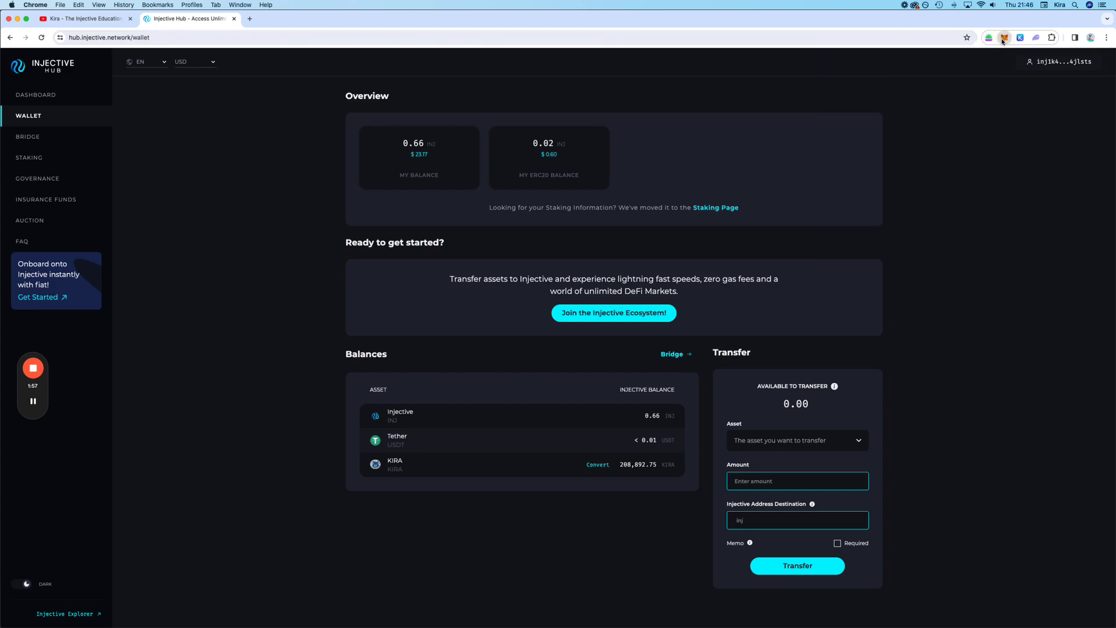
pyautogui.click(1003, 39)
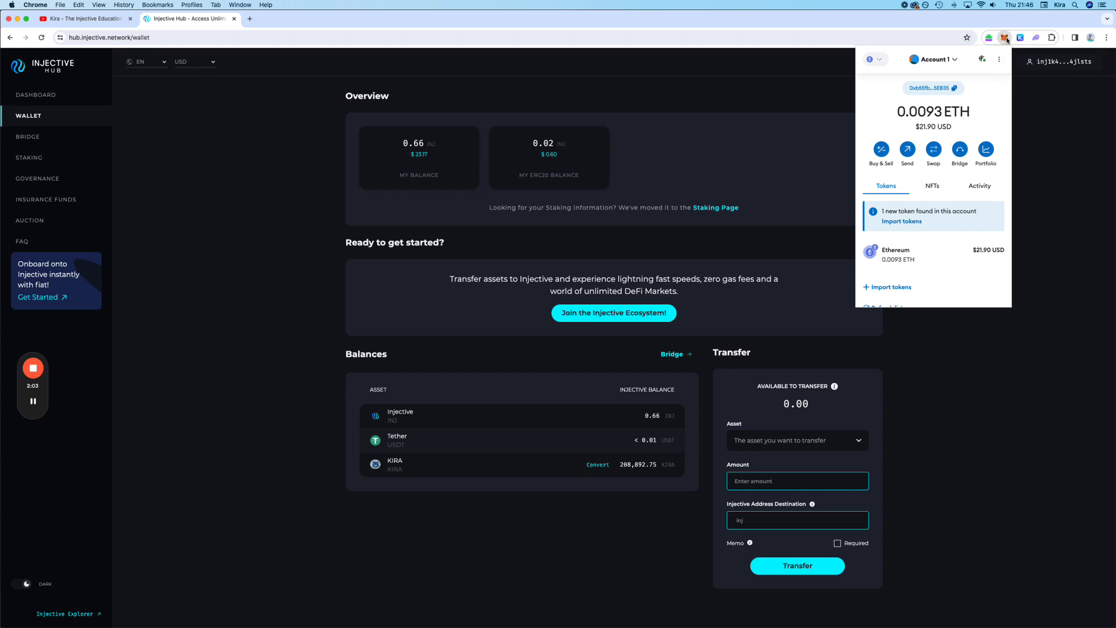
pyautogui.click(1005, 39)
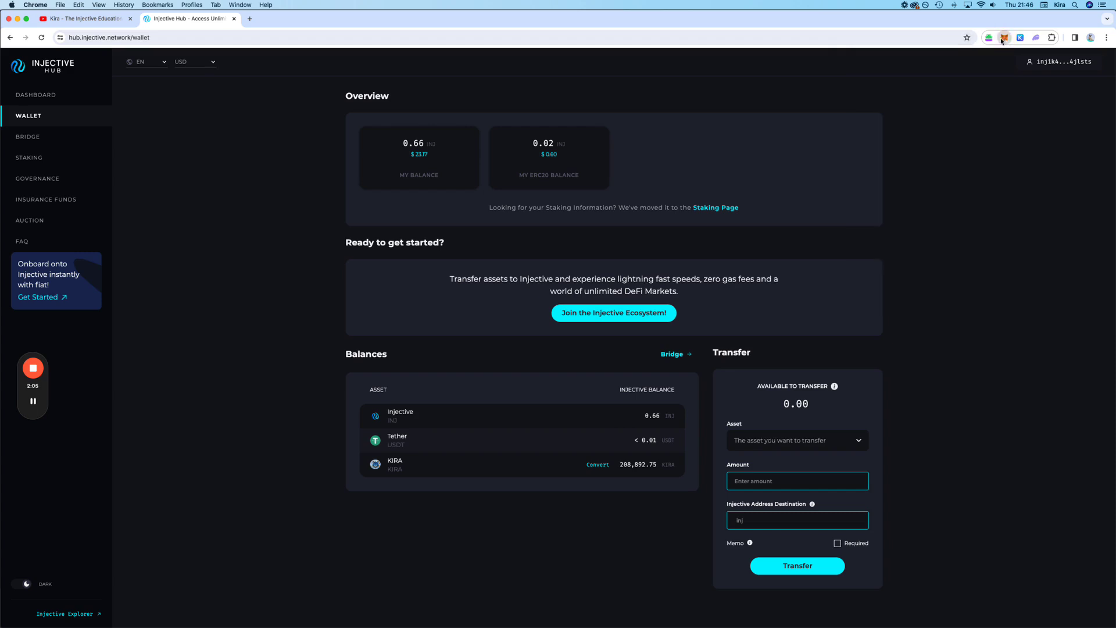
pyautogui.click(1004, 38)
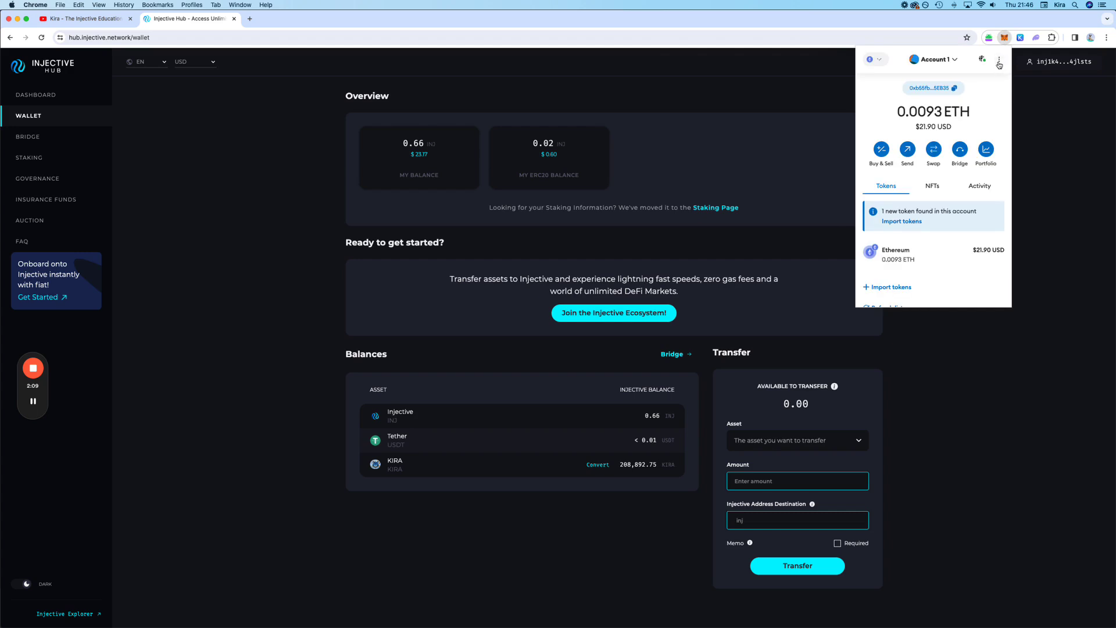
# Step: In MetaMask's Security & privacy settings, ask to reveal the Secret Recovery Phrase
pyautogui.click(999, 61)
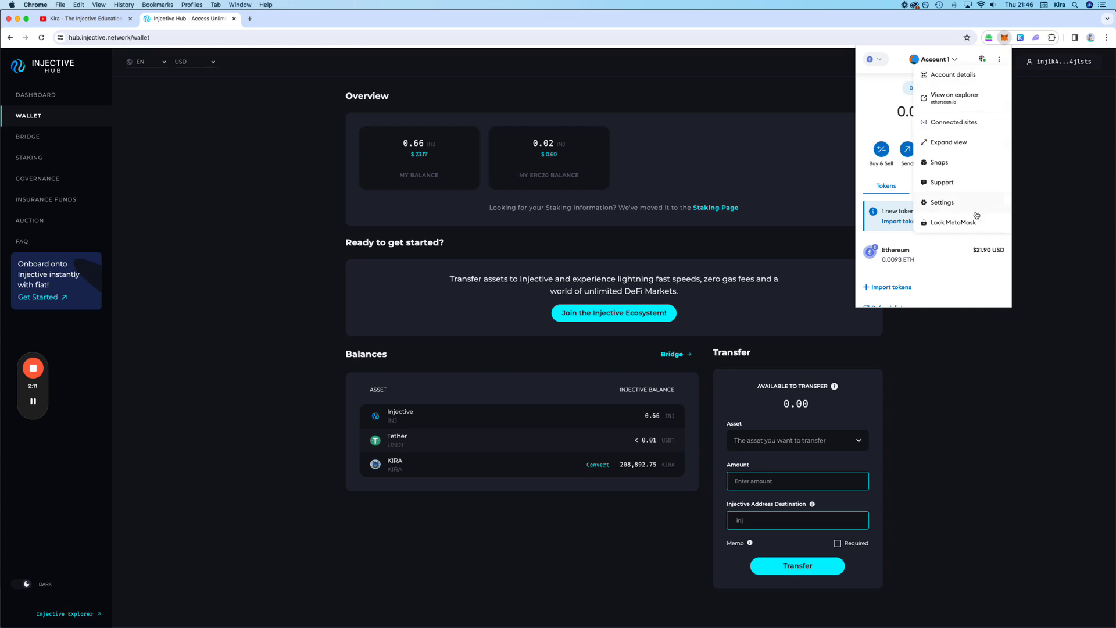
pyautogui.click(941, 205)
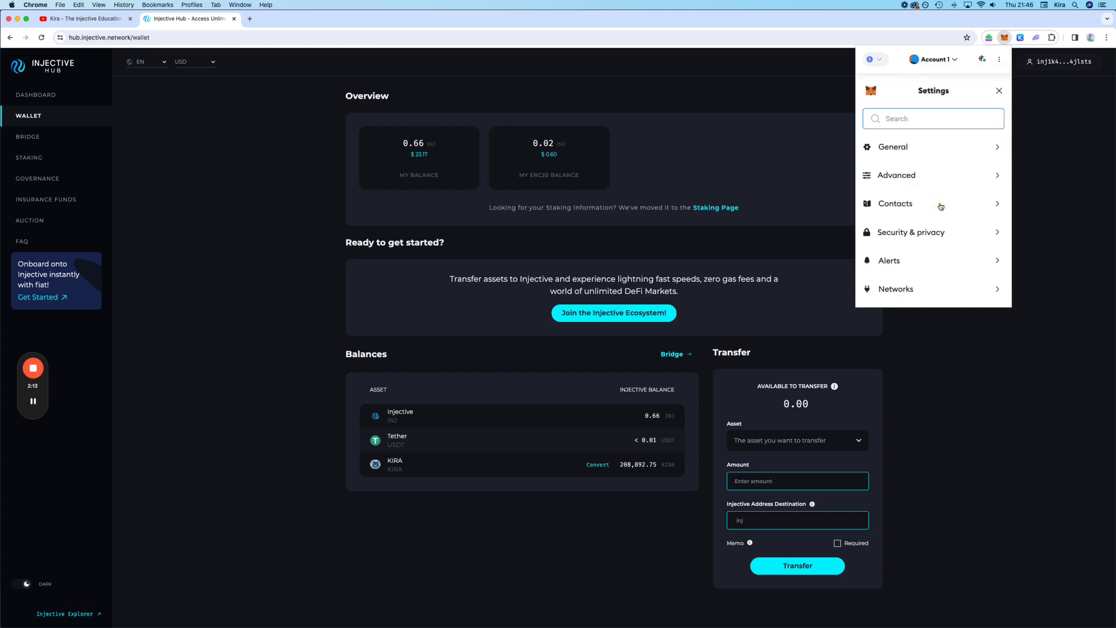
pyautogui.click(955, 234)
pyautogui.scroll(-2, 921, 160)
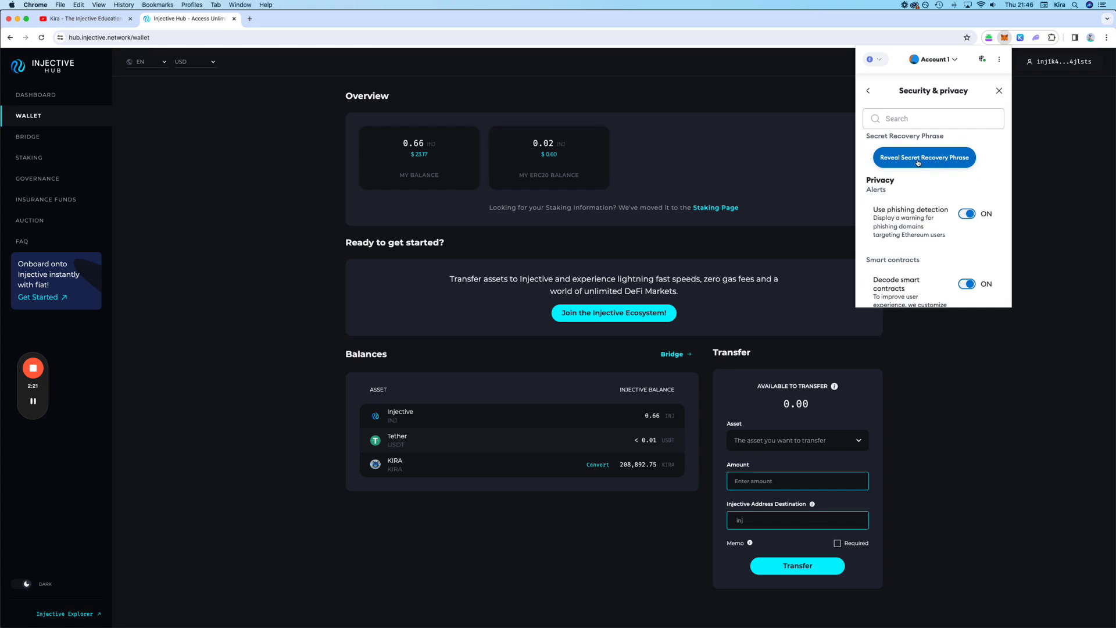
pyautogui.click(928, 162)
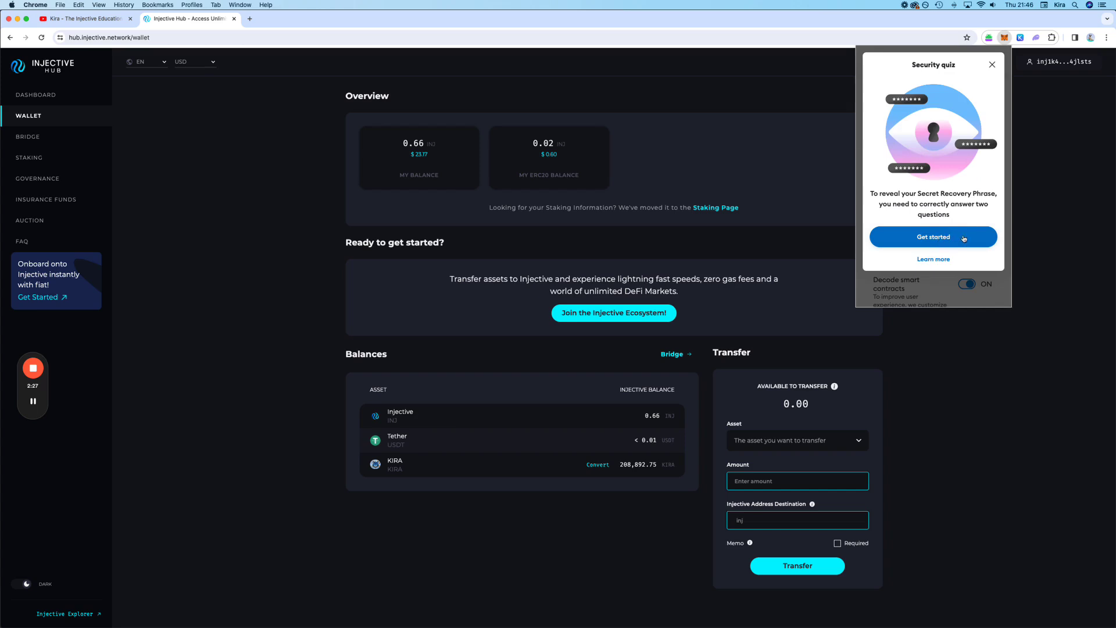
# Step: Answer the quiz: MetaMask can't recover a lost phrase, and anyone asking is scamming you
pyautogui.click(935, 240)
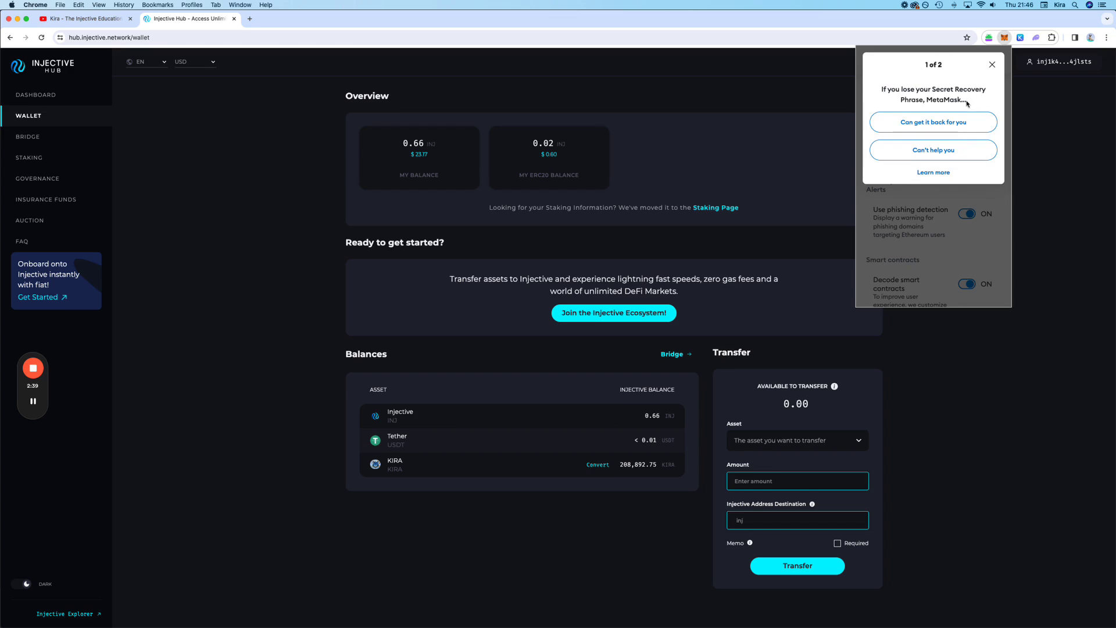
pyautogui.click(937, 155)
pyautogui.click(947, 179)
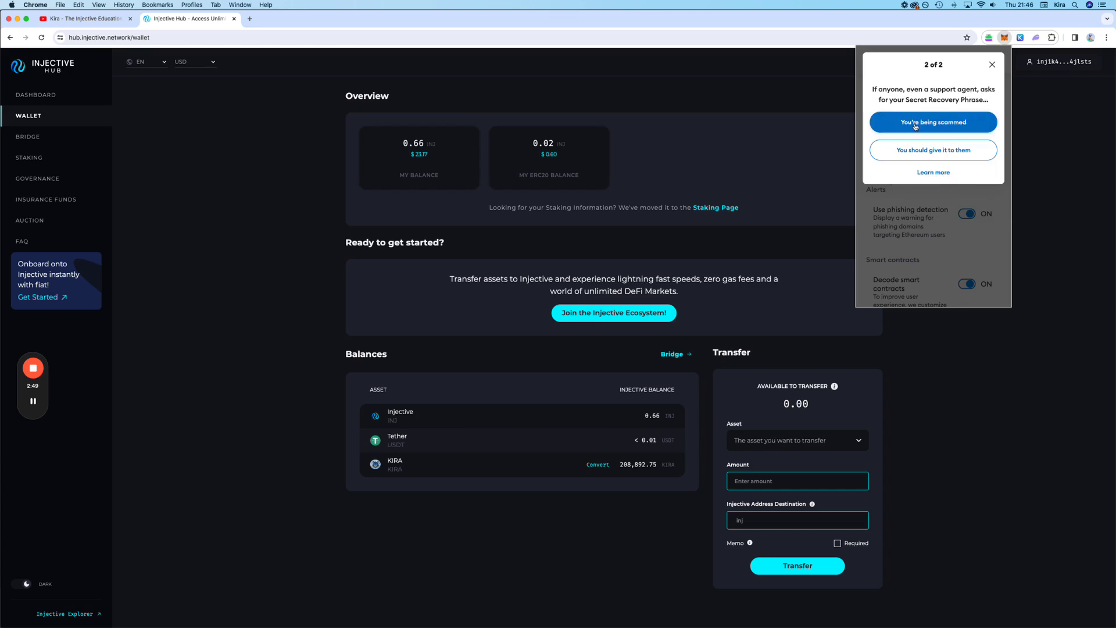
pyautogui.click(951, 127)
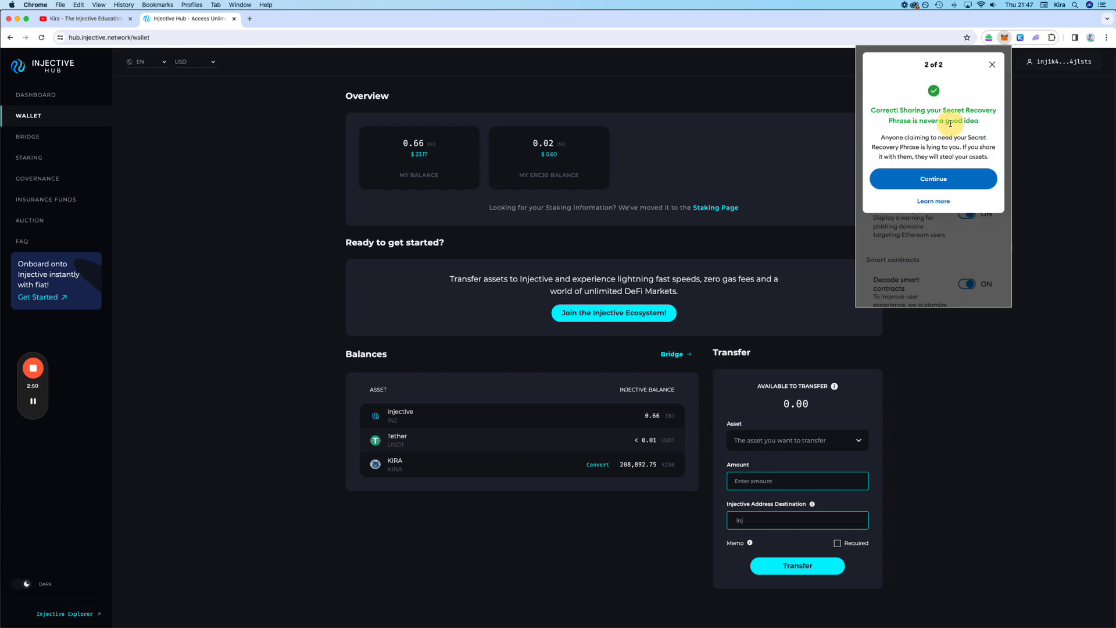
pyautogui.click(943, 179)
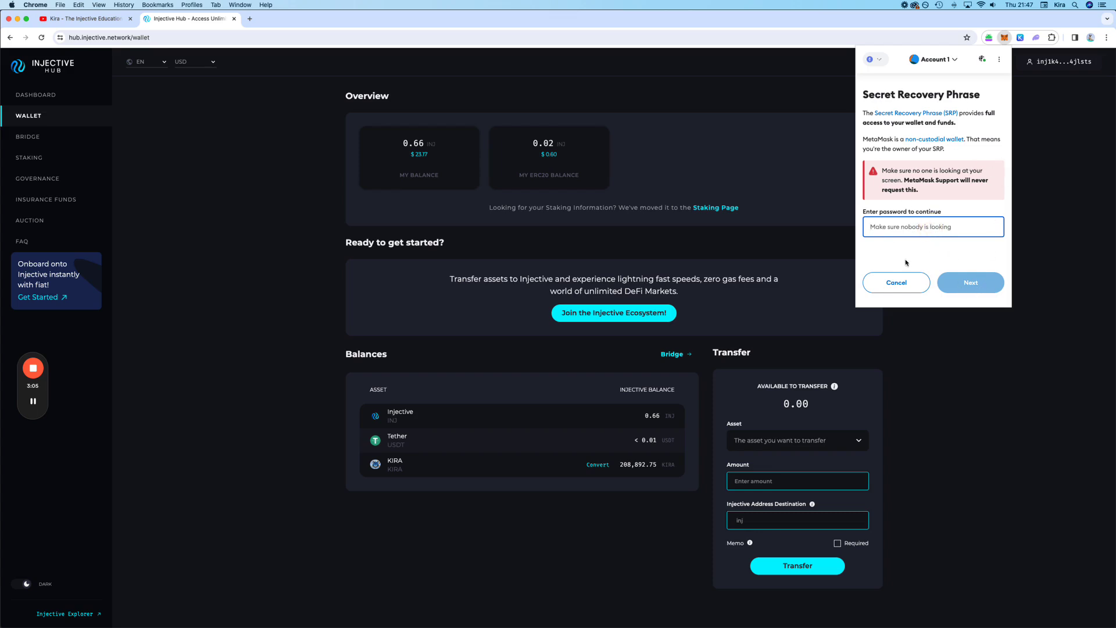
# Step: Close MetaMask and open Leap's Wallets list, glancing at the seed-phrase import option first
pyautogui.click(1034, 161)
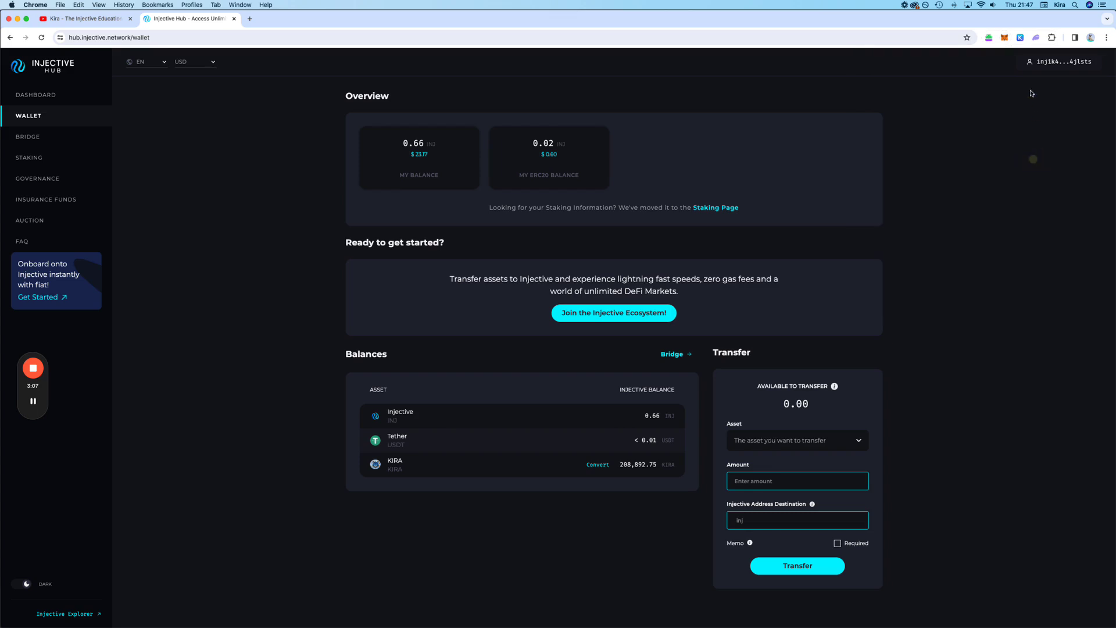
pyautogui.click(988, 38)
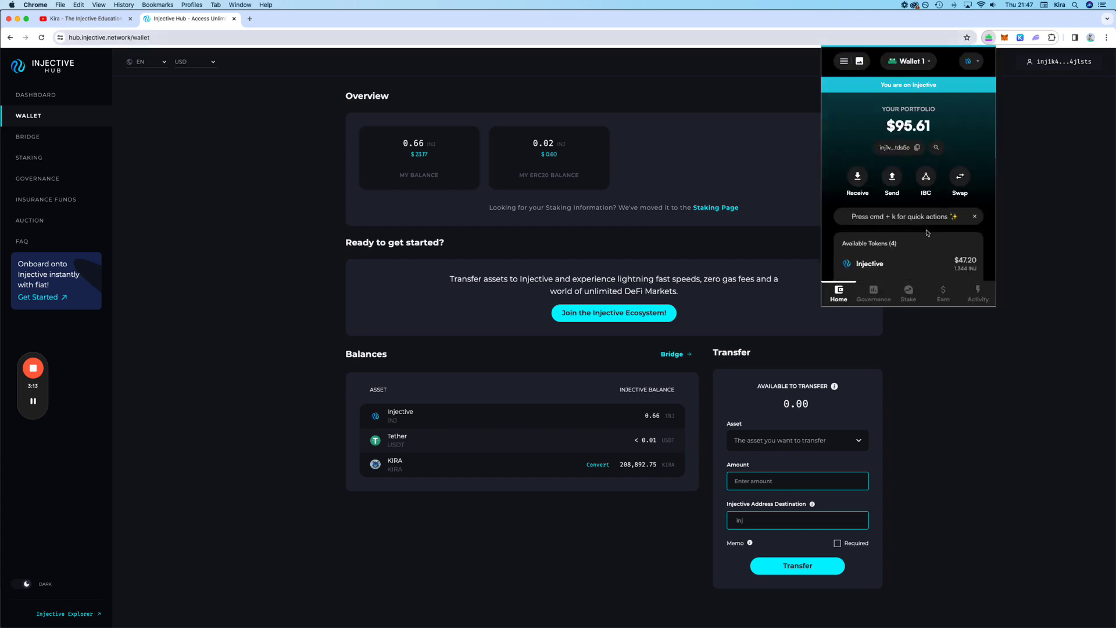
pyautogui.click(915, 61)
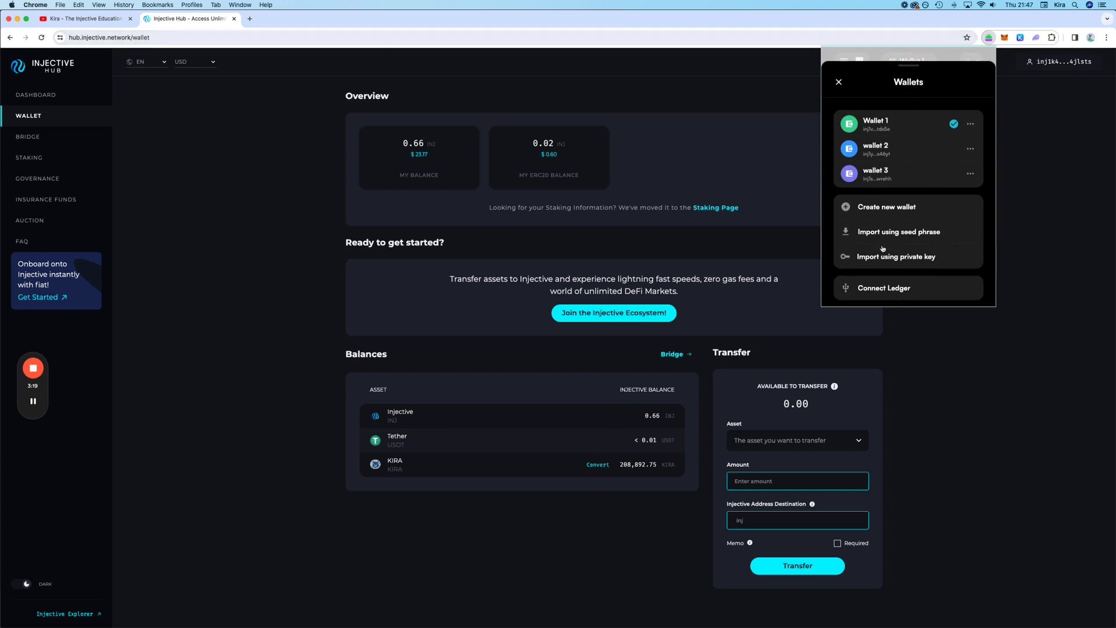
pyautogui.click(898, 233)
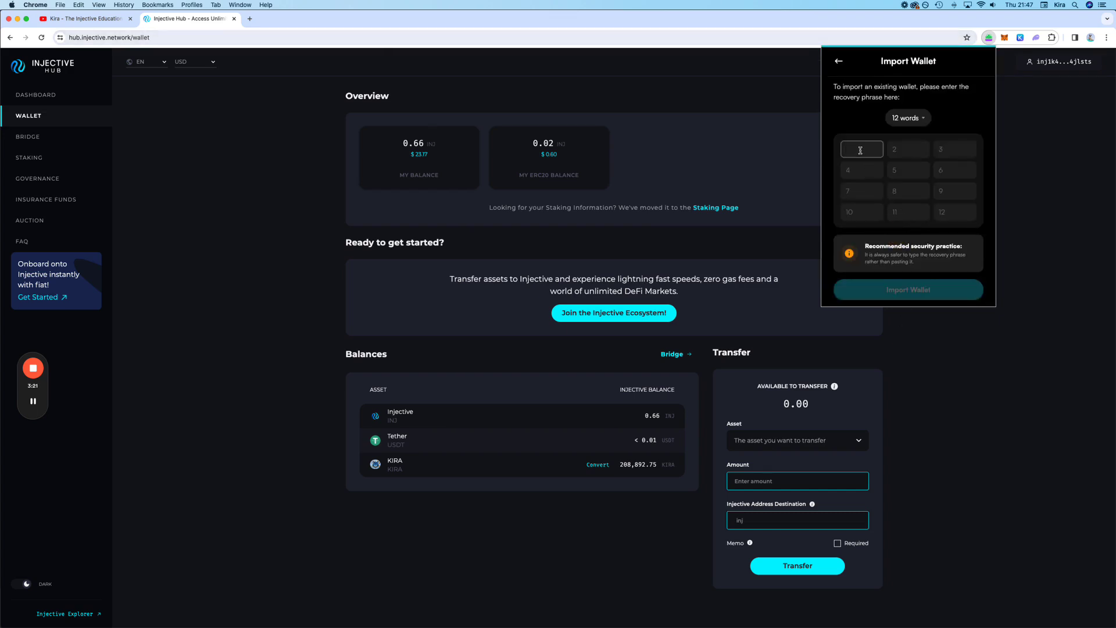
pyautogui.click(839, 61)
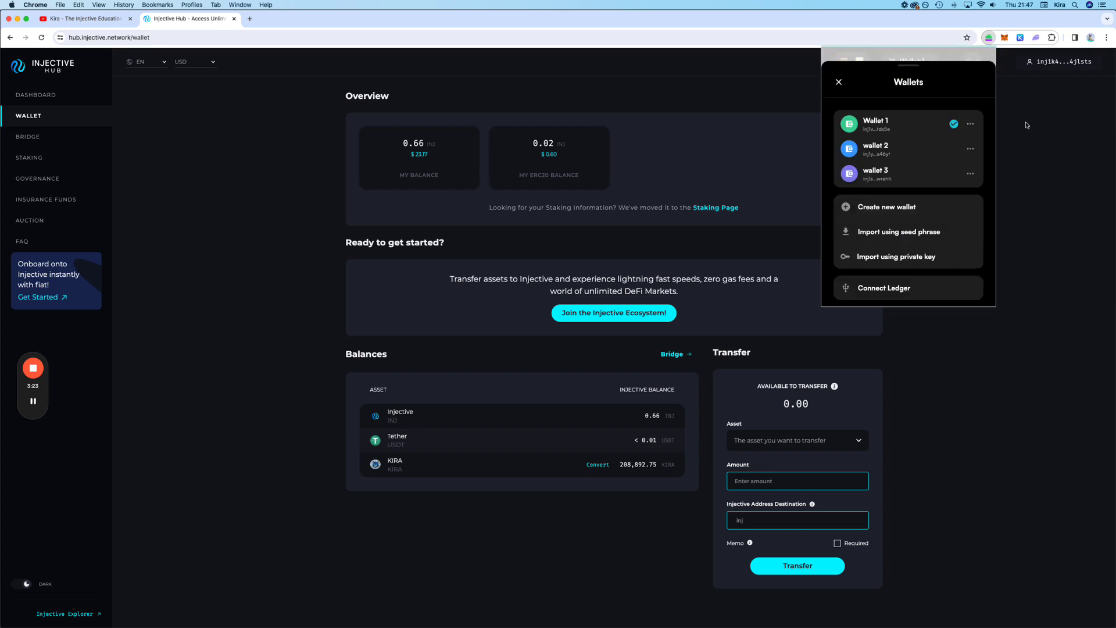
pyautogui.click(1025, 122)
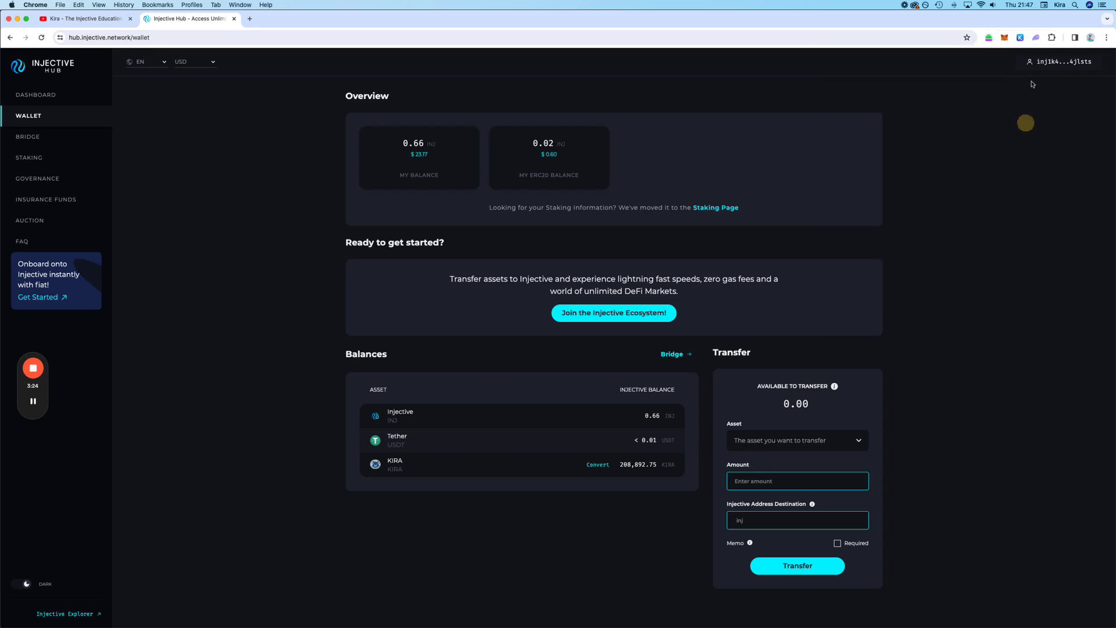
pyautogui.click(1020, 38)
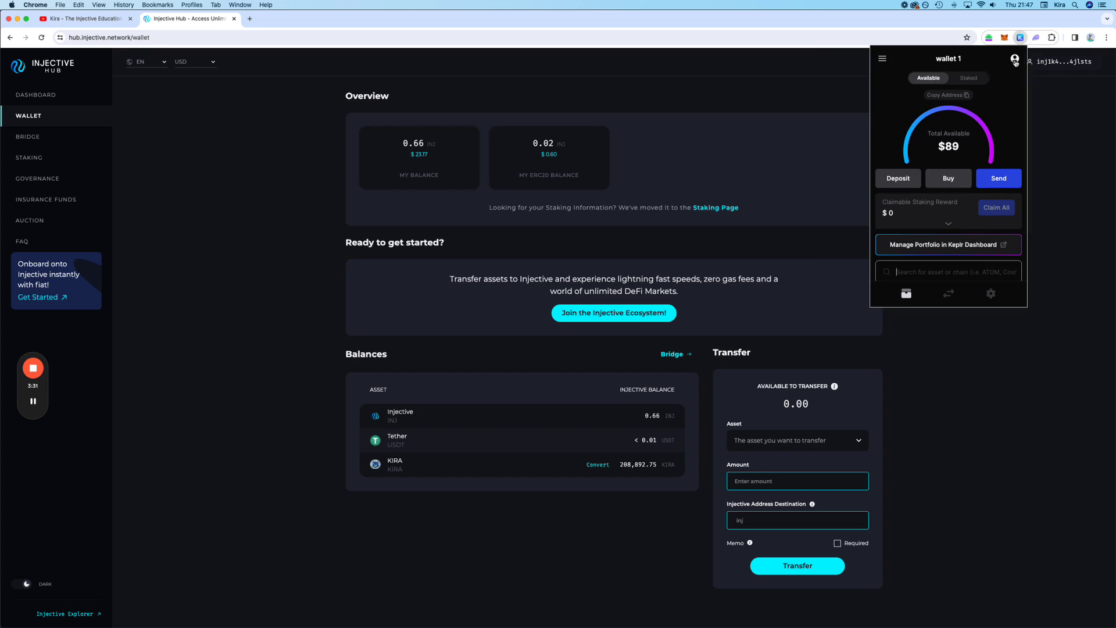
pyautogui.click(1015, 59)
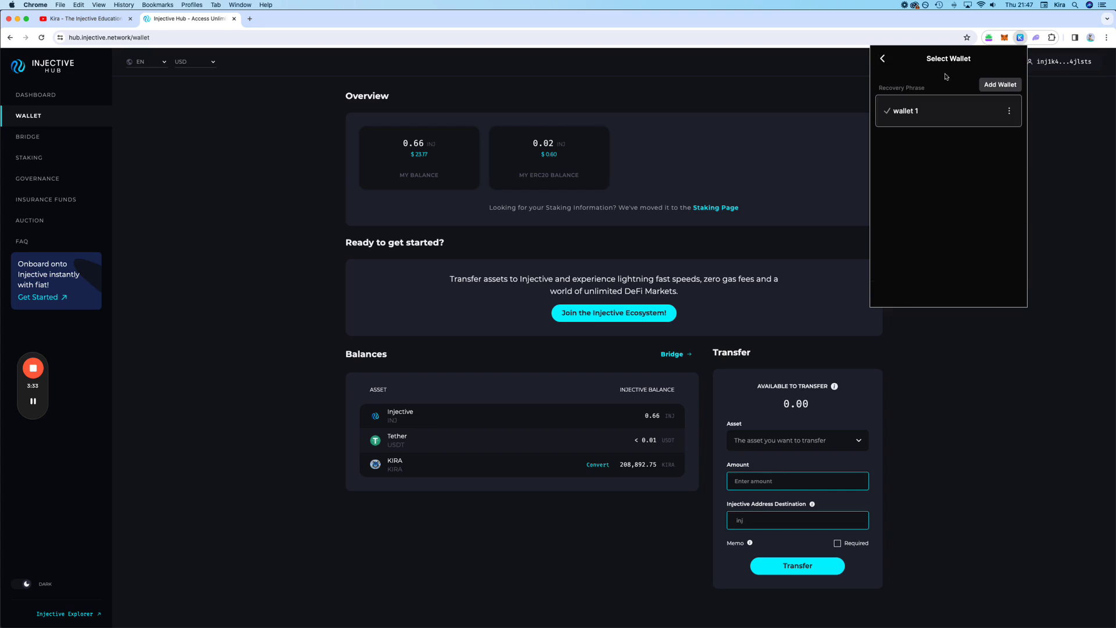
pyautogui.click(882, 58)
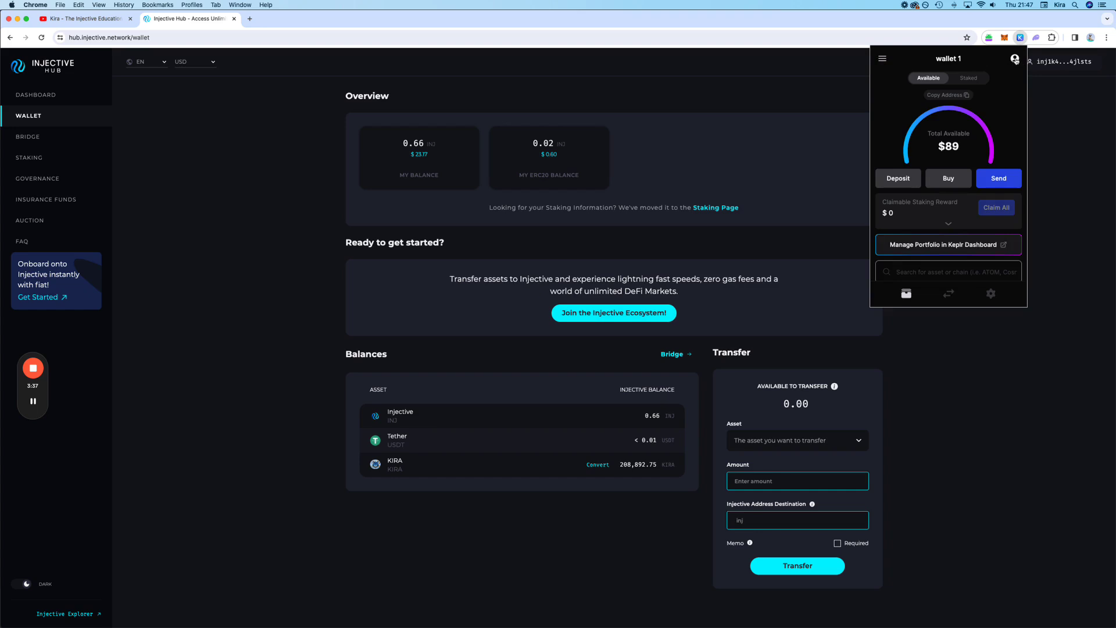
pyautogui.click(1014, 58)
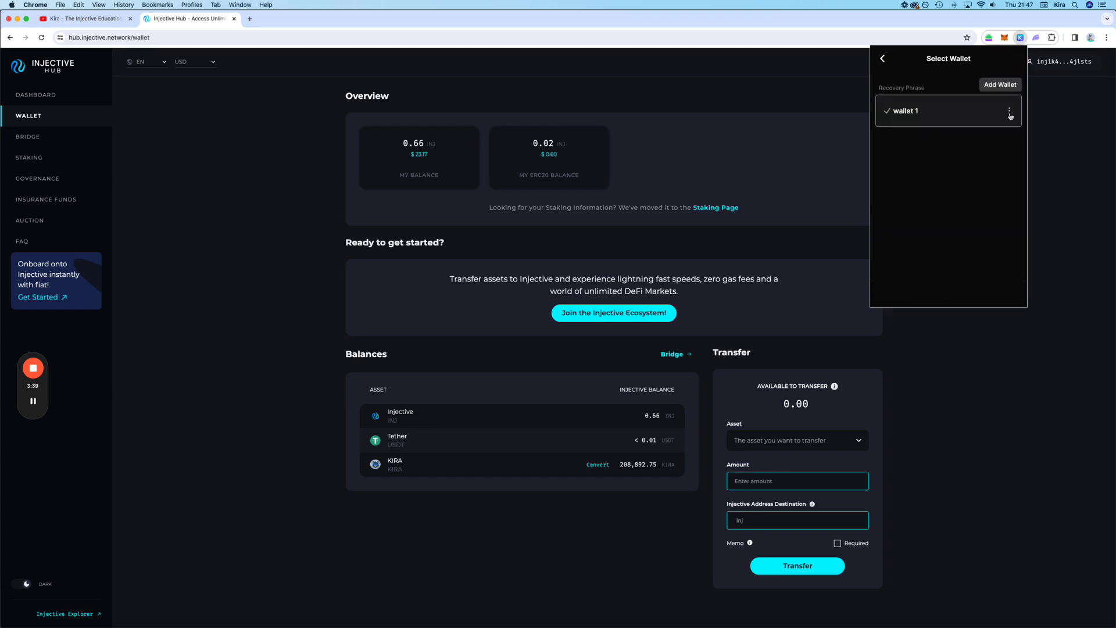
pyautogui.click(1009, 112)
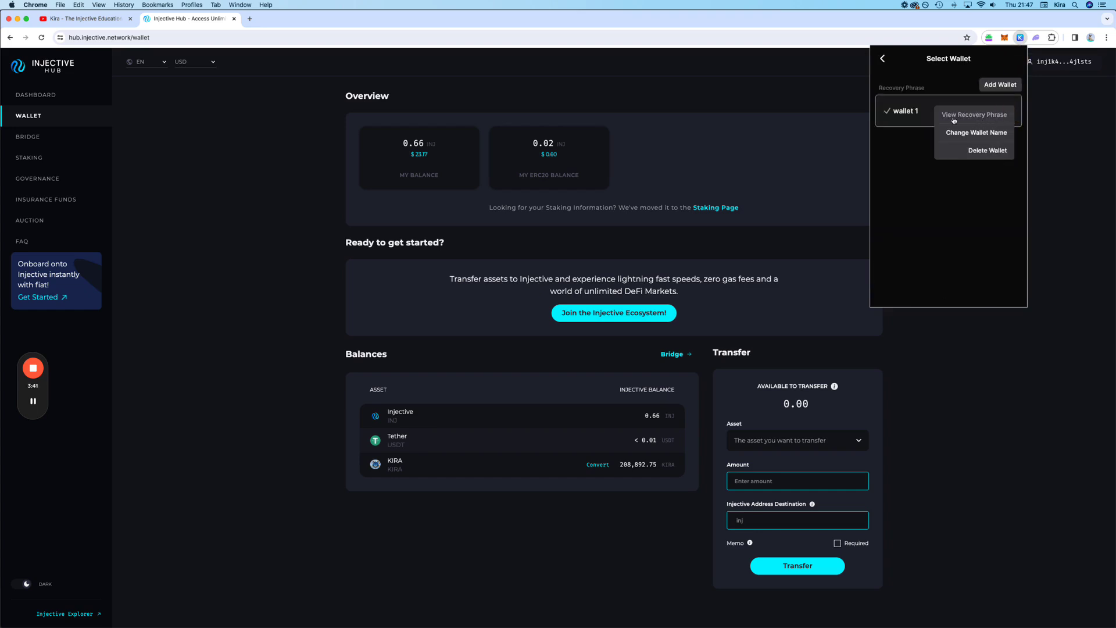
pyautogui.click(984, 120)
pyautogui.click(902, 268)
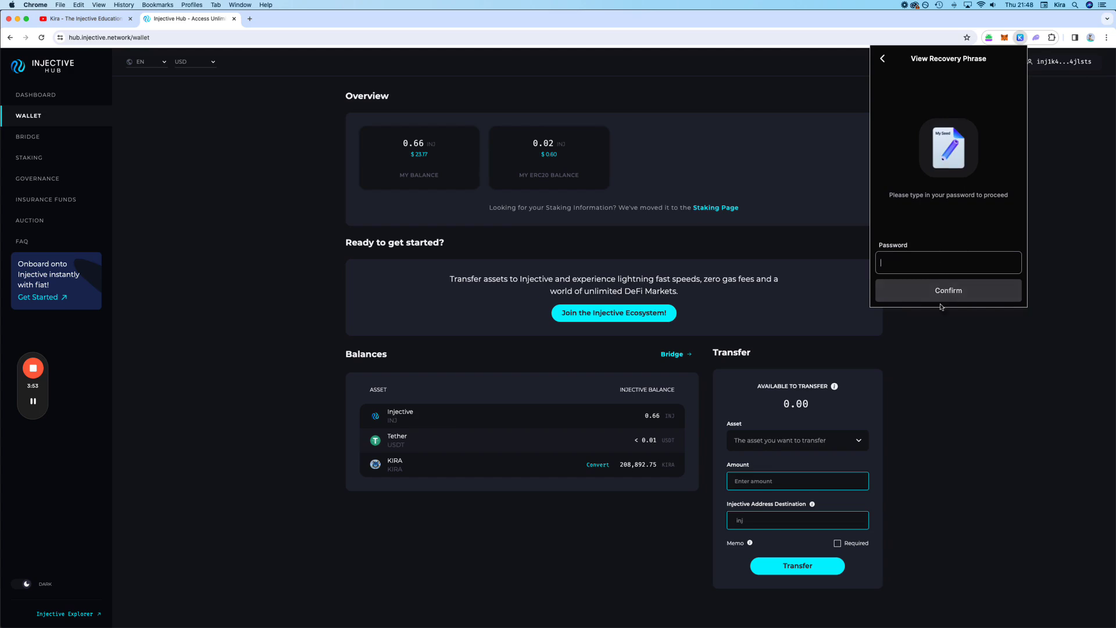
pyautogui.click(881, 58)
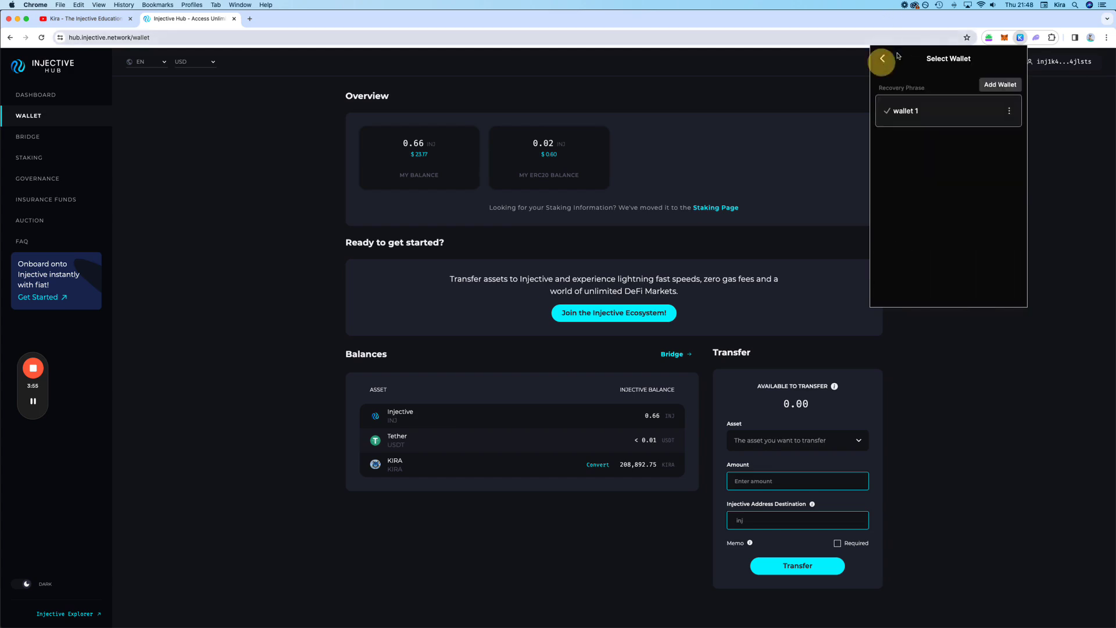
pyautogui.click(880, 58)
pyautogui.click(1050, 99)
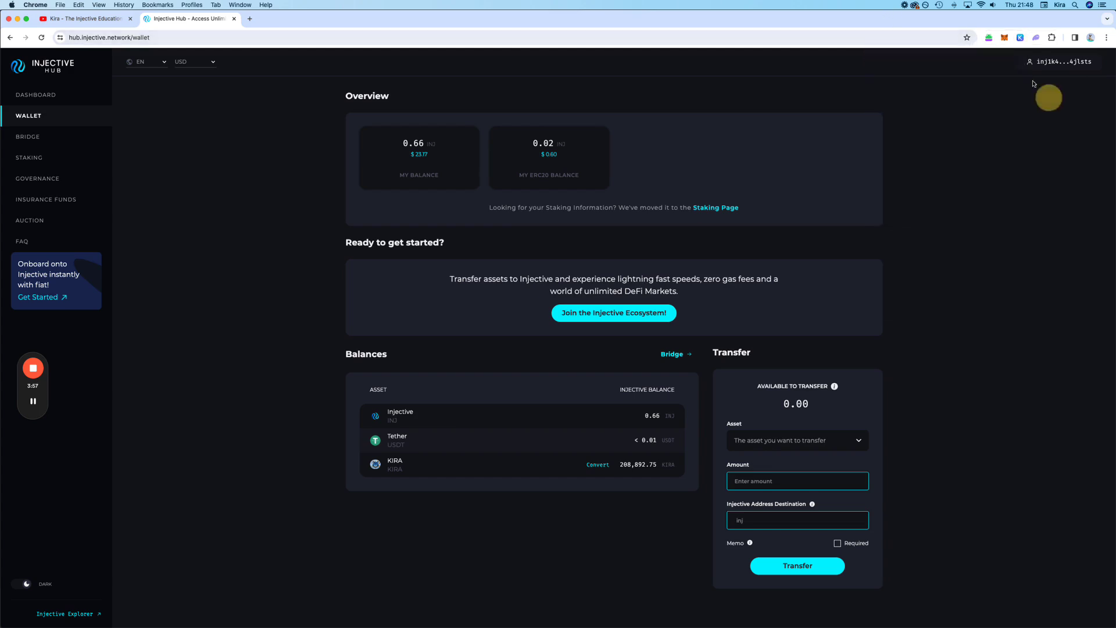
pyautogui.click(995, 42)
pyautogui.click(1004, 71)
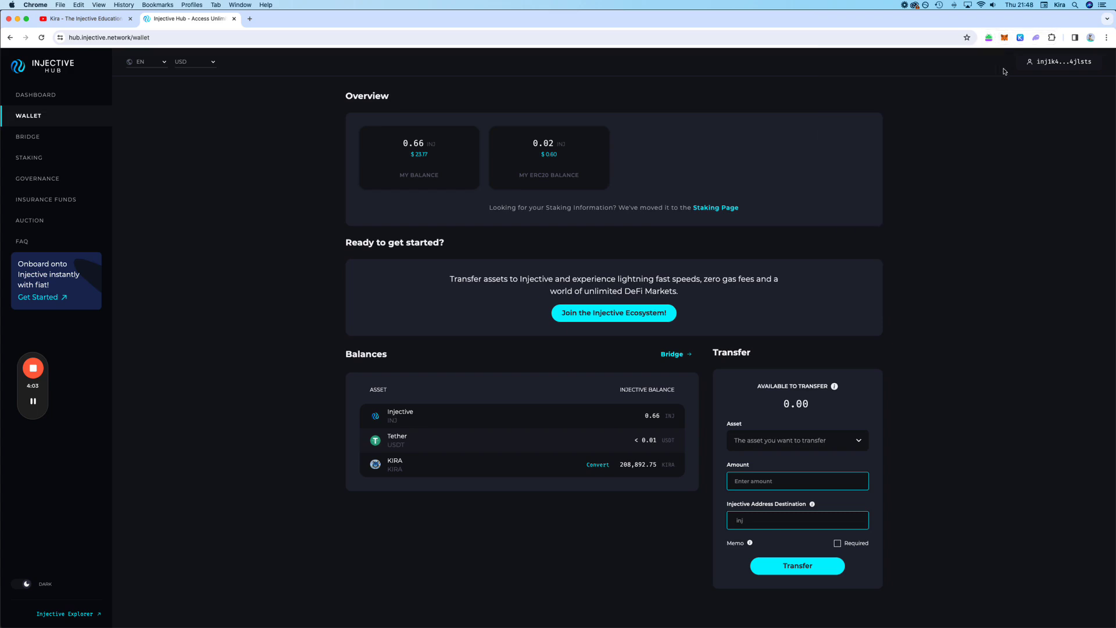
pyautogui.click(1020, 38)
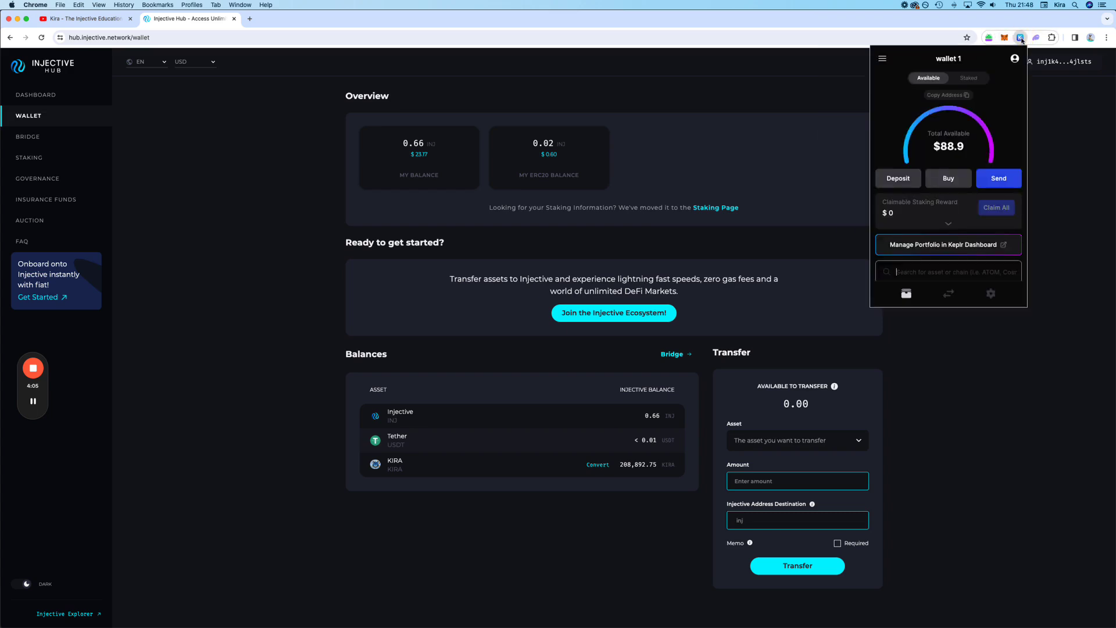
pyautogui.click(1014, 58)
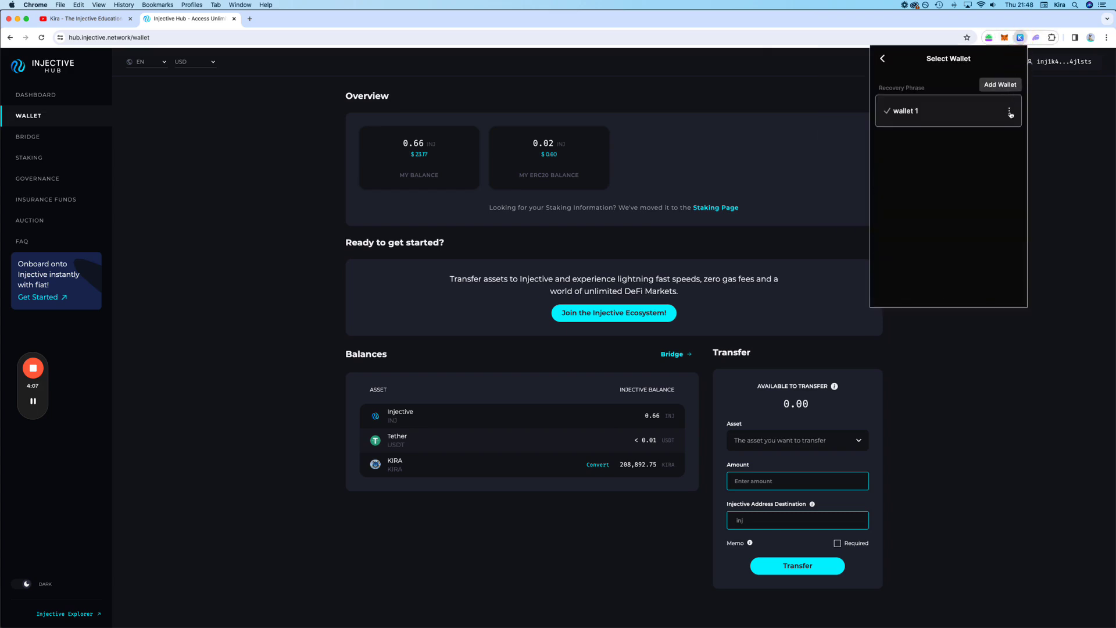
pyautogui.click(1009, 115)
pyautogui.click(971, 119)
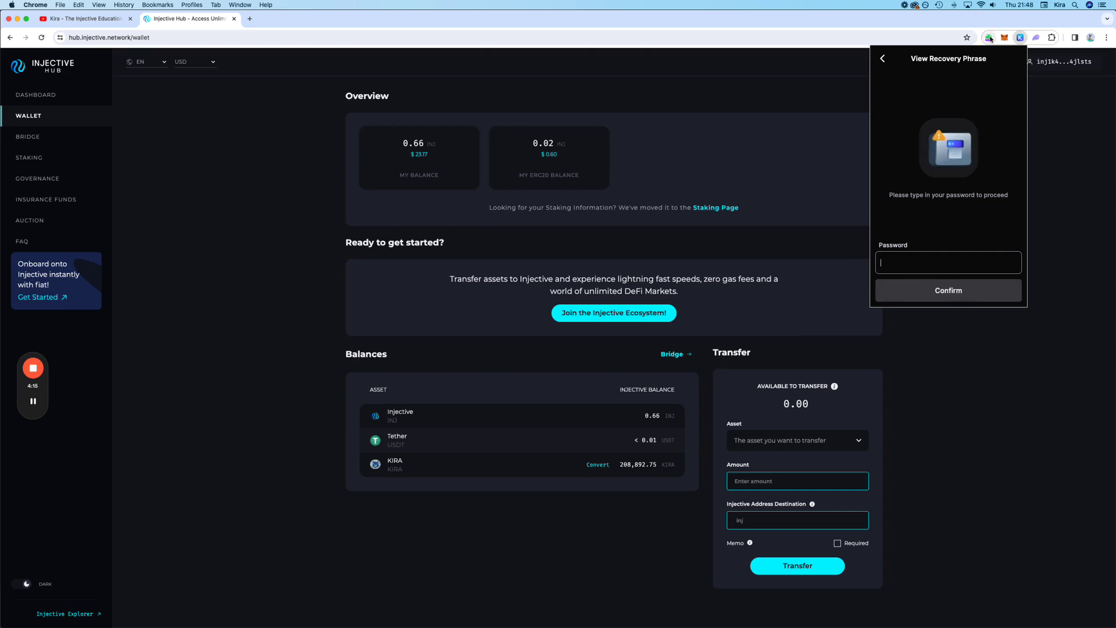
pyautogui.moveTo(48, 393)
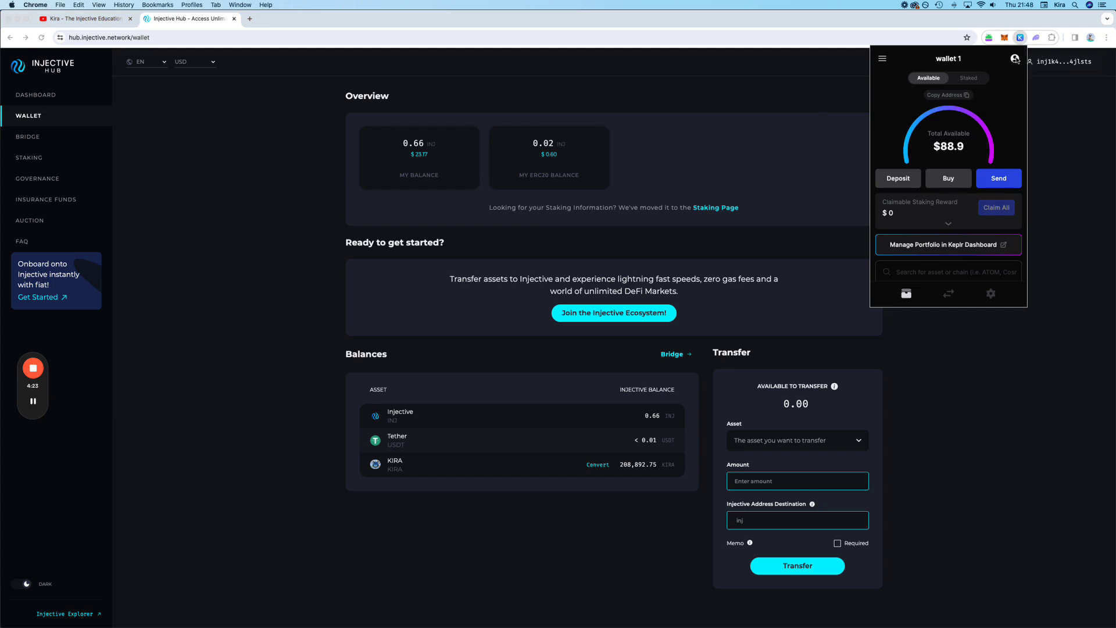
pyautogui.click(988, 37)
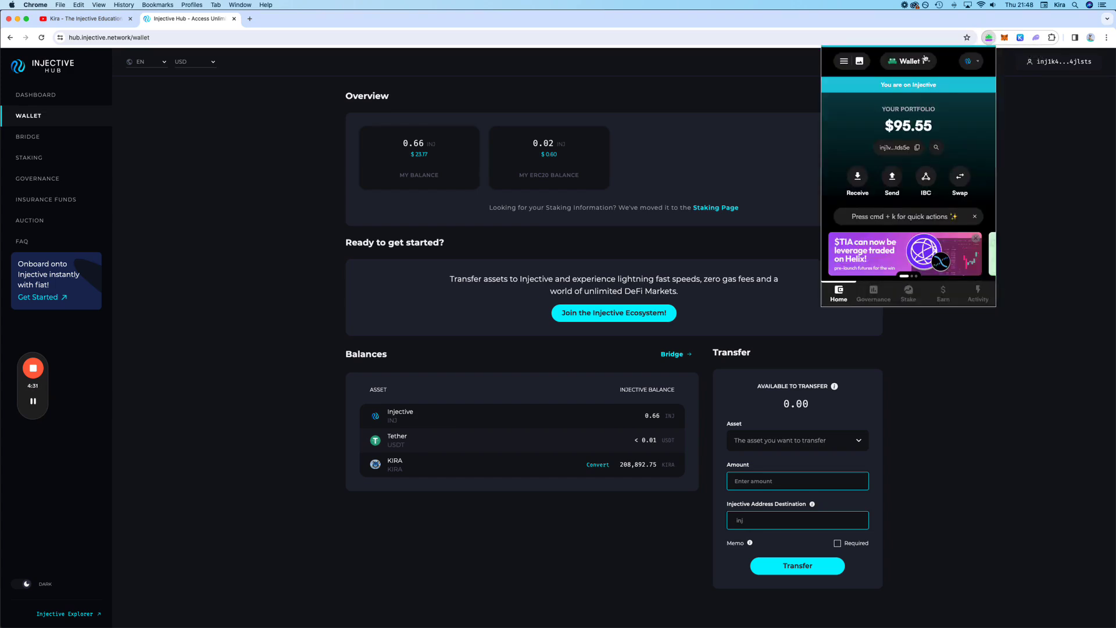
# Step: Check the list of Leap wallets, then close the Leap panel
pyautogui.click(917, 62)
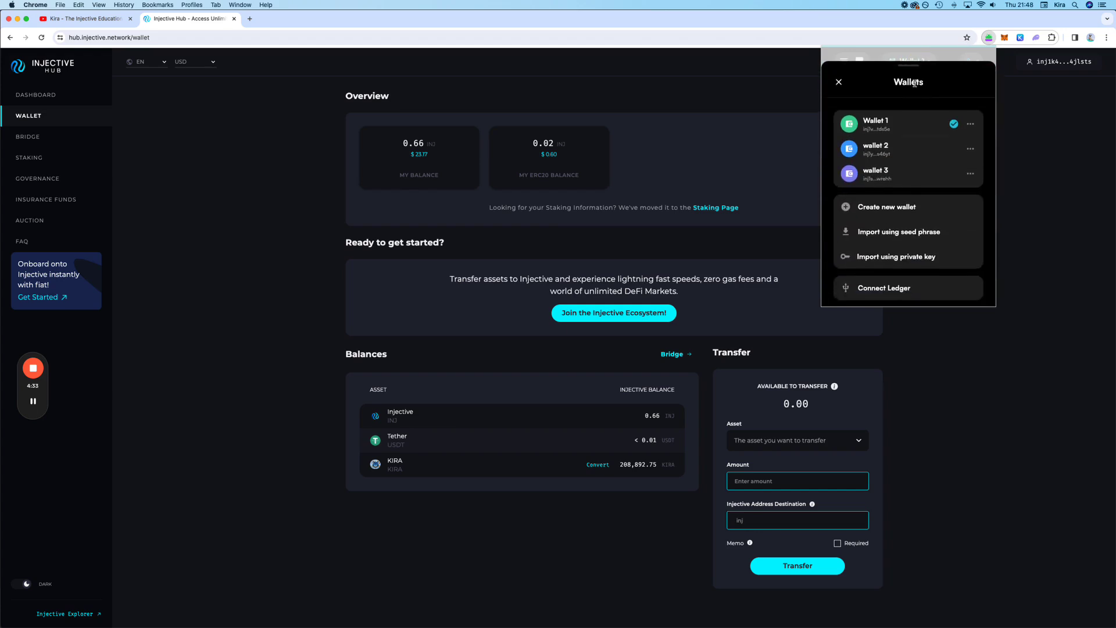
pyautogui.click(839, 83)
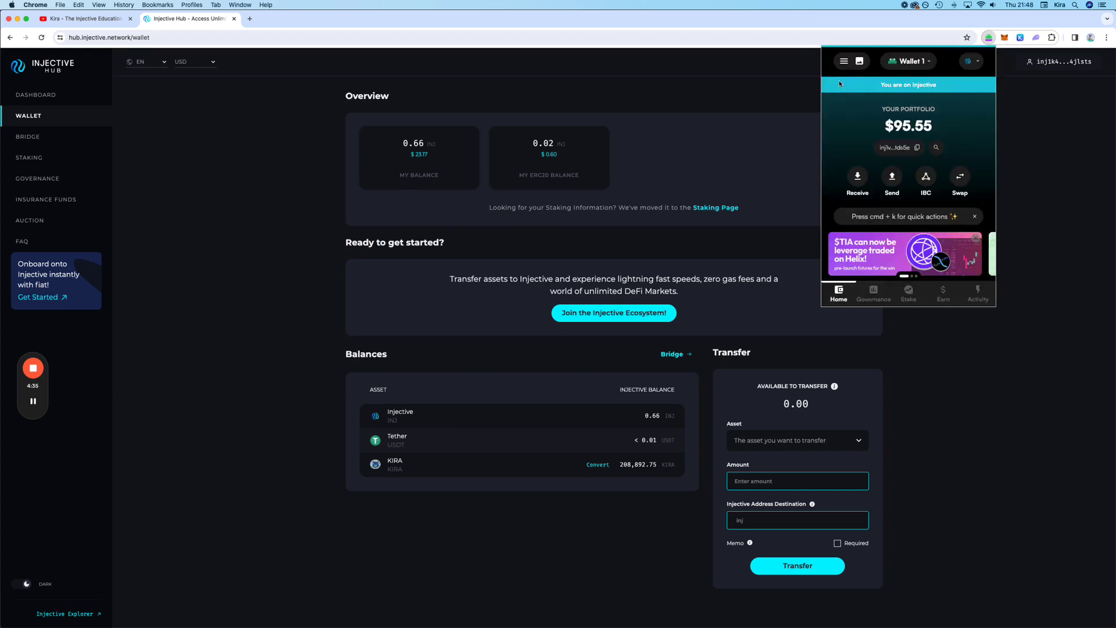
pyautogui.click(1020, 64)
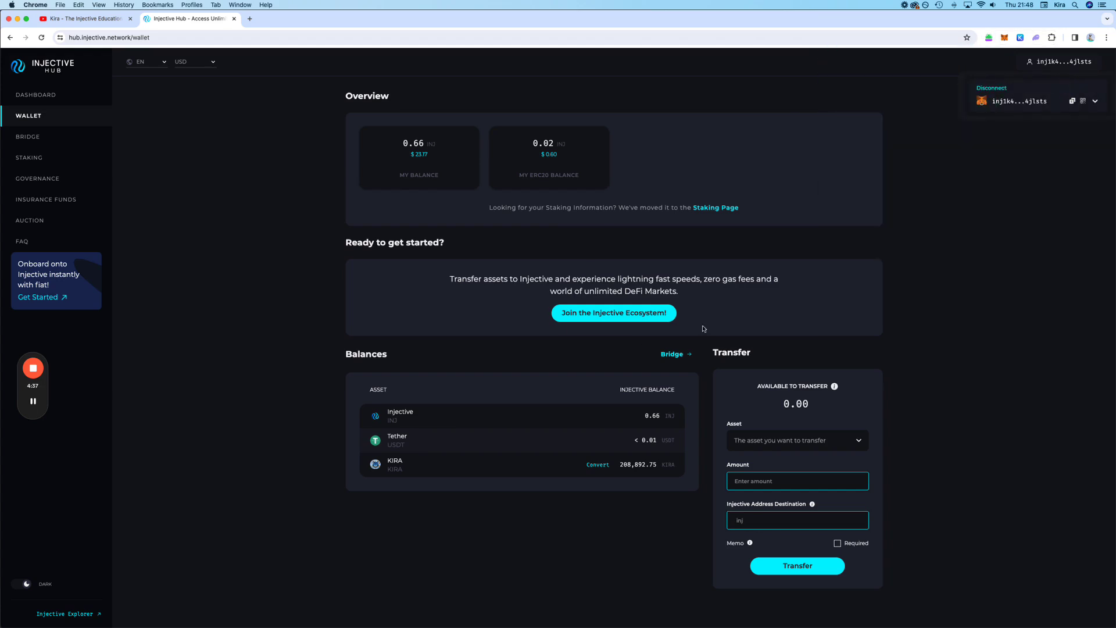
# Step: Disconnect the hub's wallet, connect Keplr, and view its 2.54 INJ and 339,166.49 KIRA
pyautogui.moveTo(1059, 60)
pyautogui.click(994, 88)
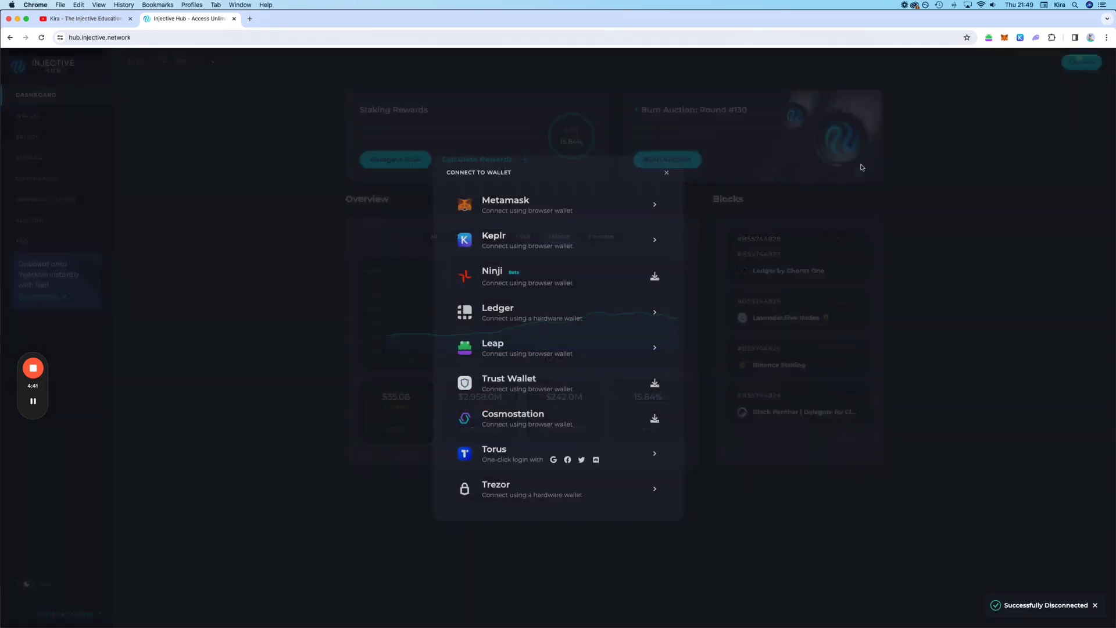
pyautogui.click(567, 246)
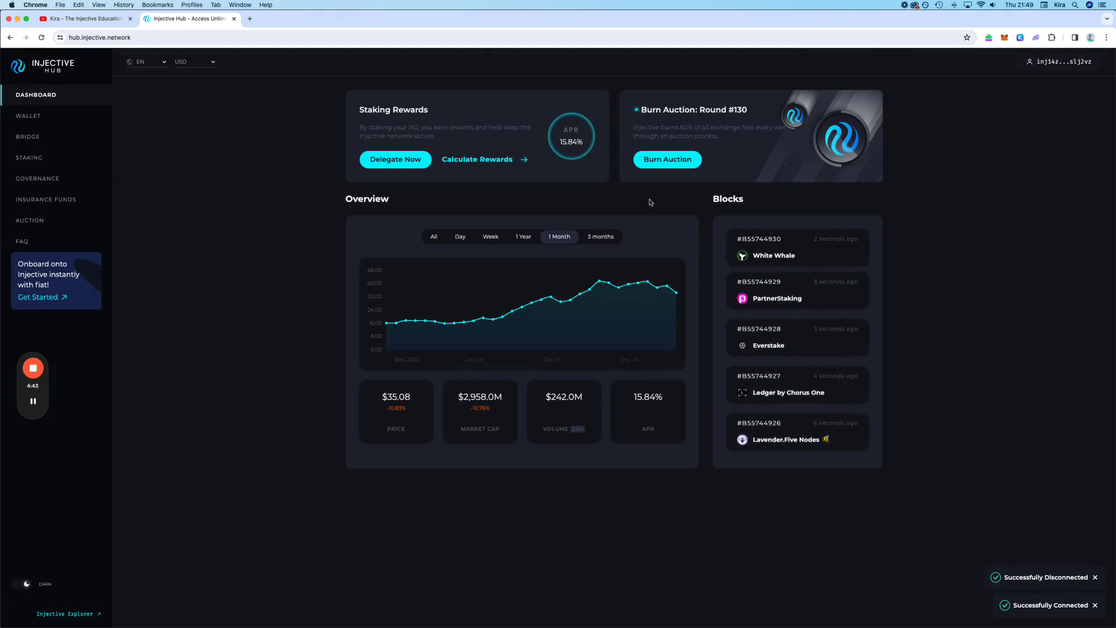
pyautogui.click(29, 115)
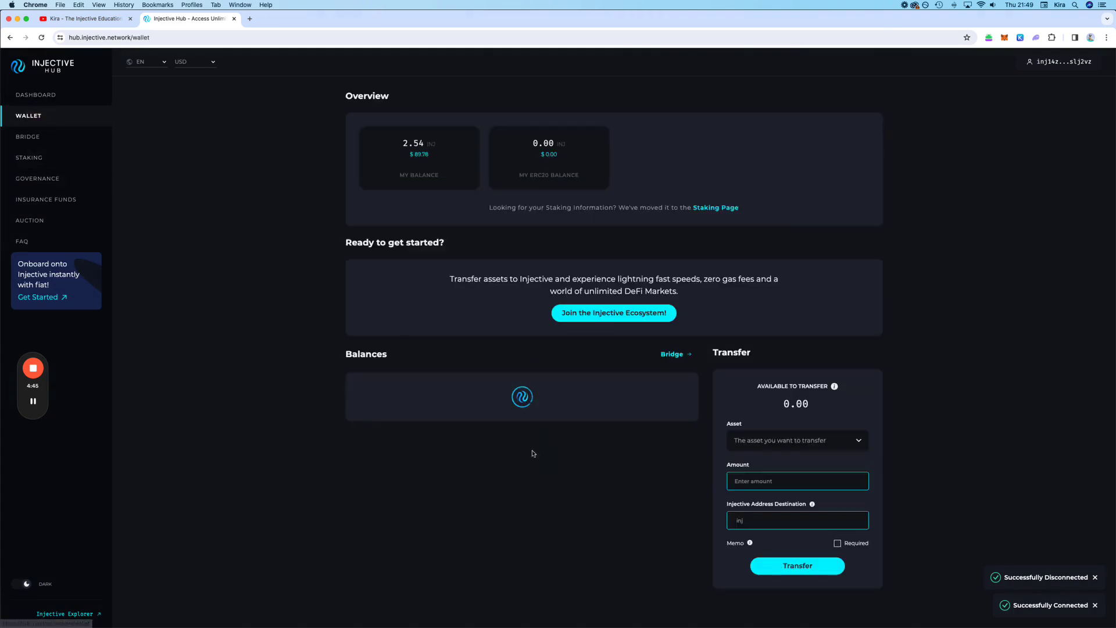
pyautogui.click(651, 414)
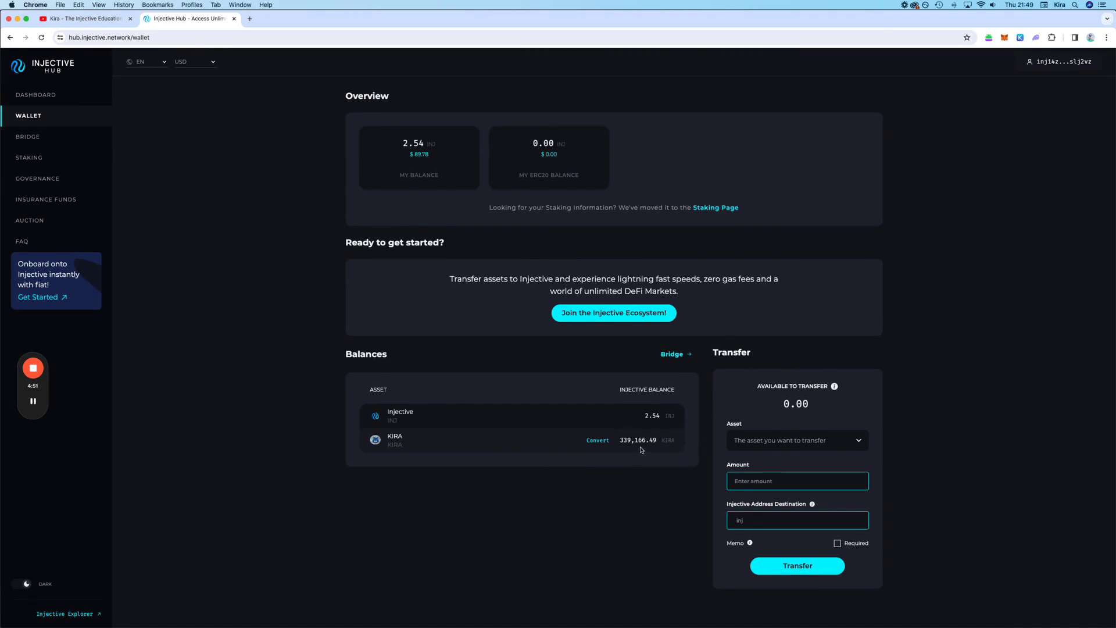
# Step: In Leap, choose Import using seed phrase from the Wallet 1 list for the 12 words
pyautogui.click(988, 39)
pyautogui.moveTo(989, 66)
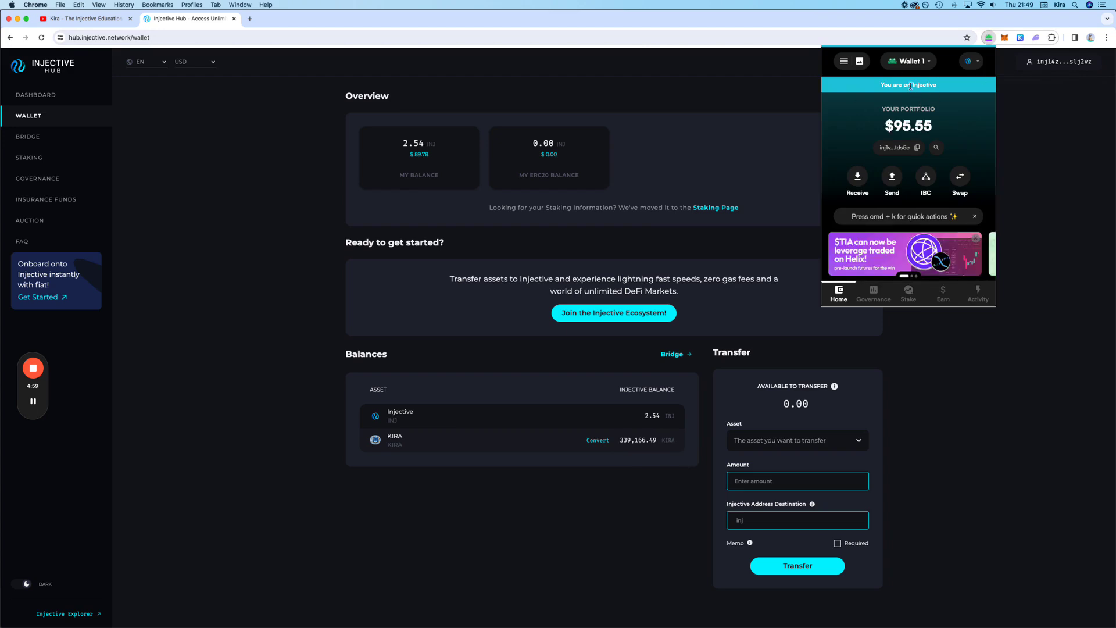
pyautogui.click(933, 64)
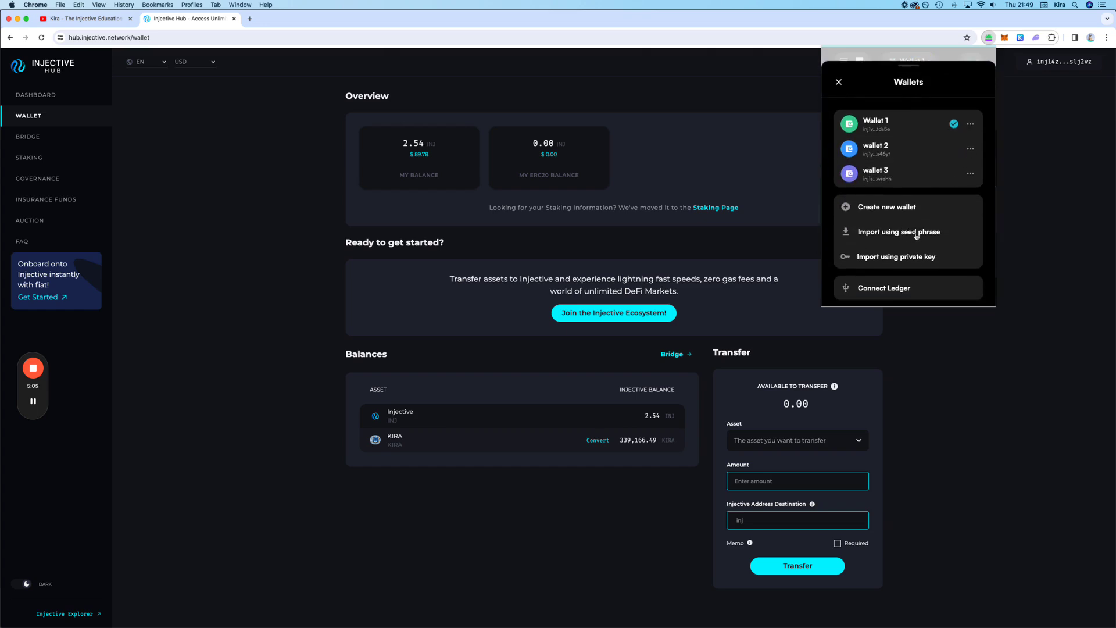
pyautogui.click(917, 236)
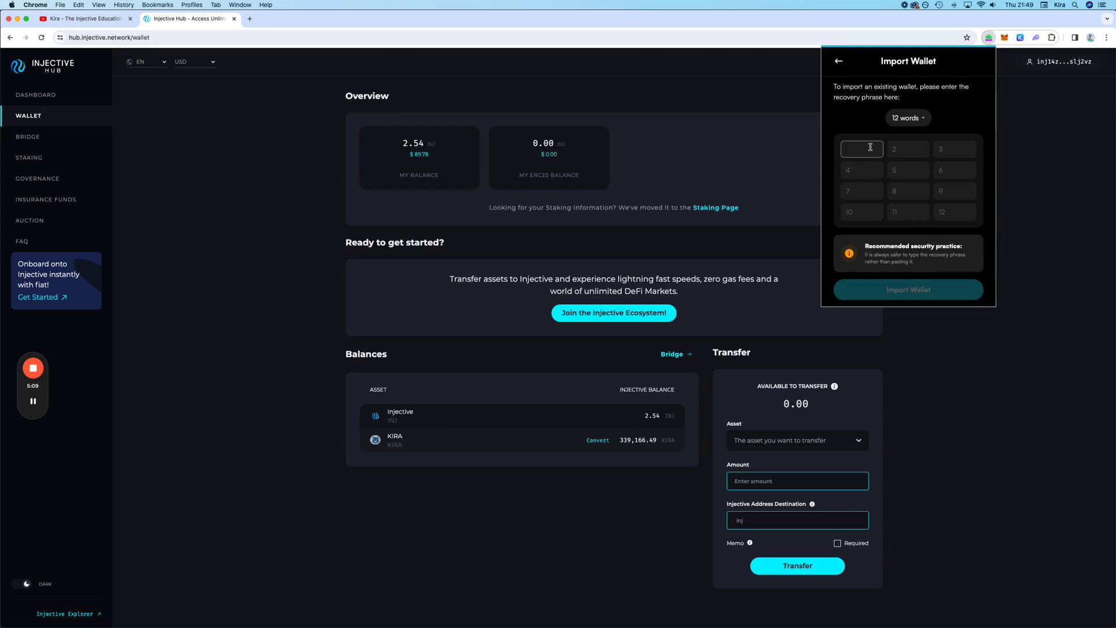
pyautogui.scroll(-1, 908, 210)
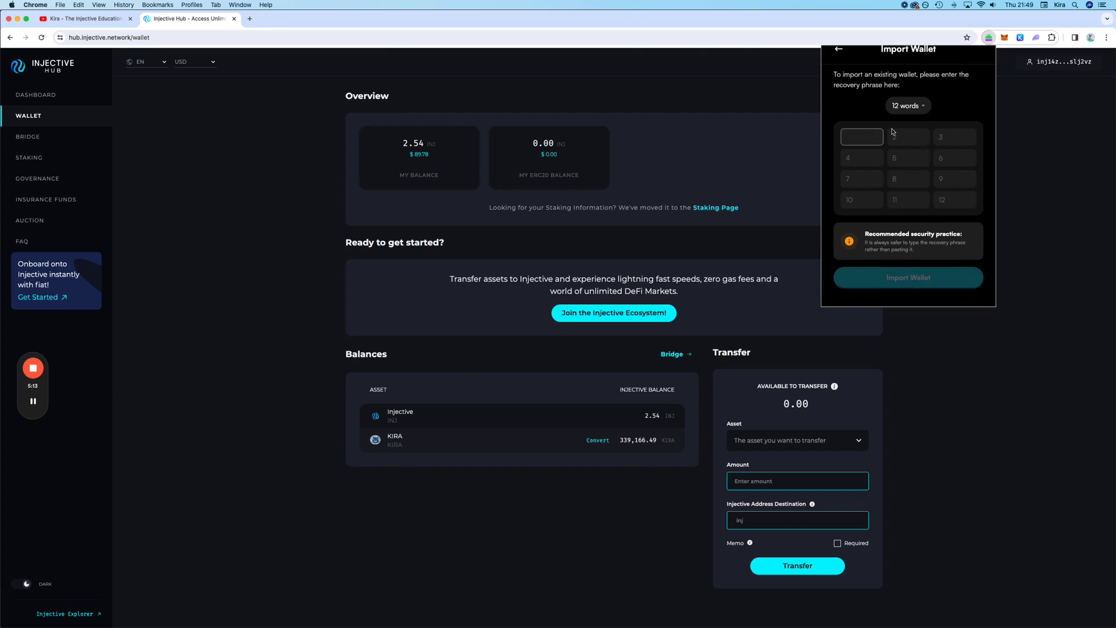
pyautogui.scroll(1, 892, 151)
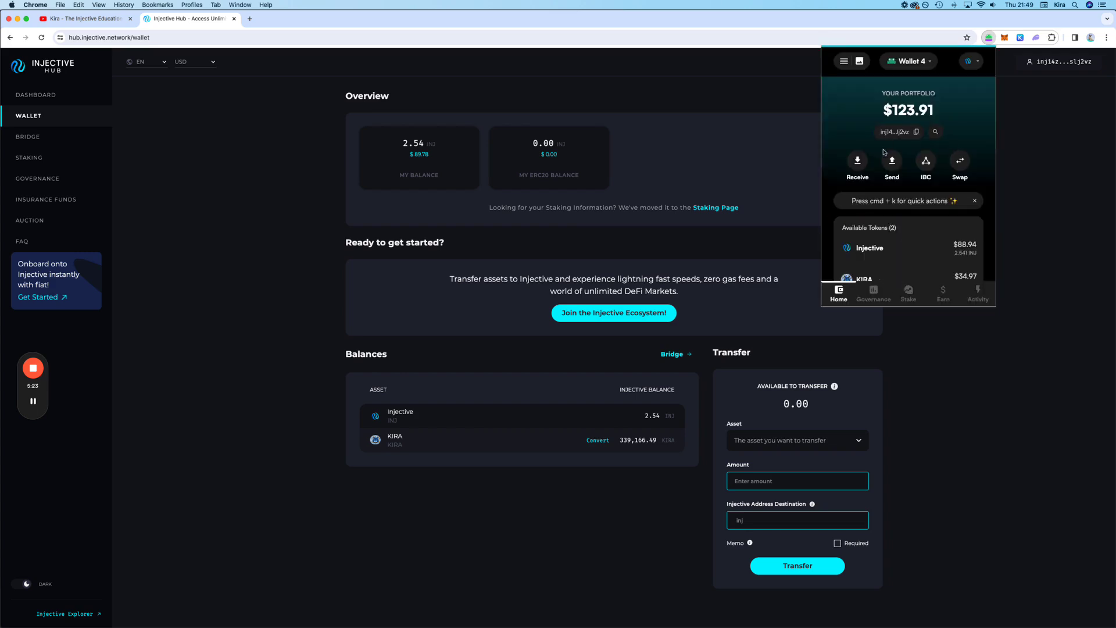
# Step: Review Wallet 4's Injective and KIRA tokens in Leap, then close the wallet popup
pyautogui.scroll(-3, 931, 111)
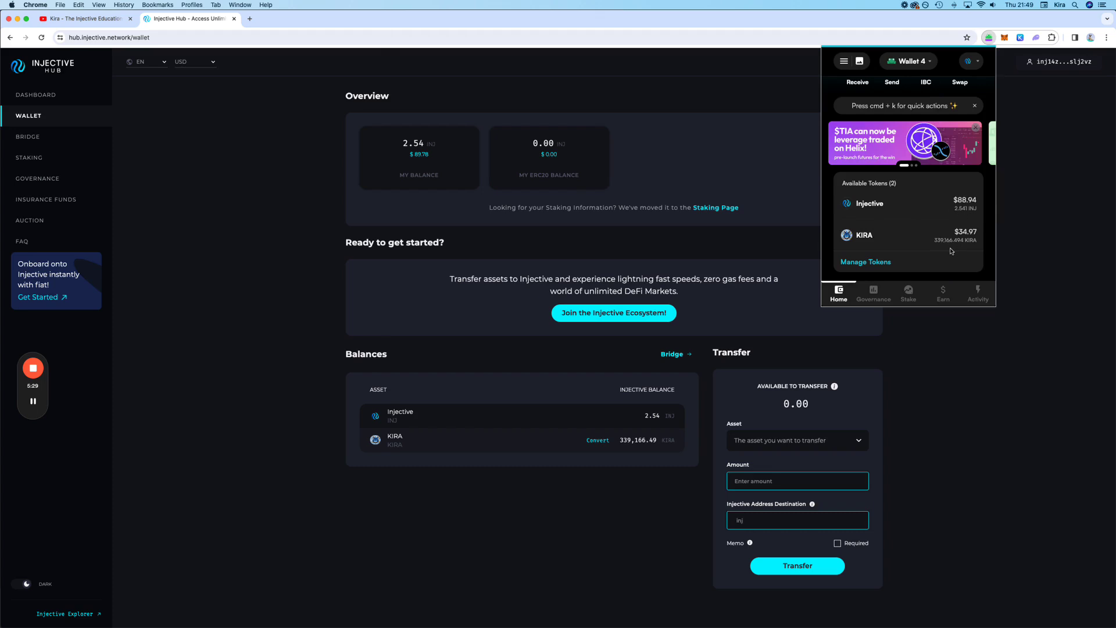
pyautogui.scroll(3, 924, 234)
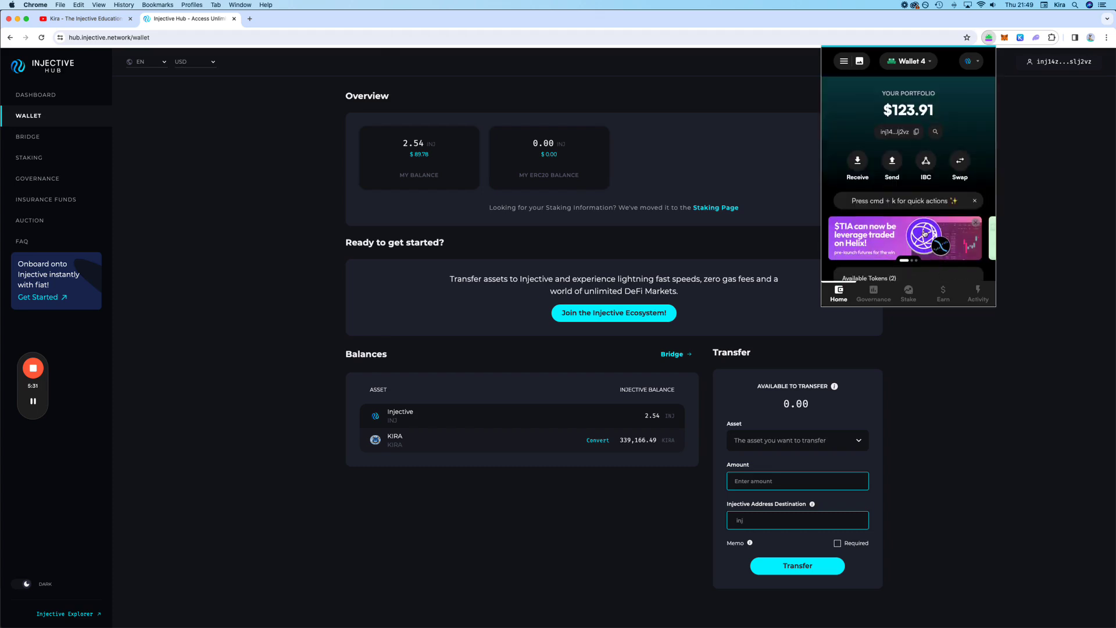
pyautogui.click(921, 67)
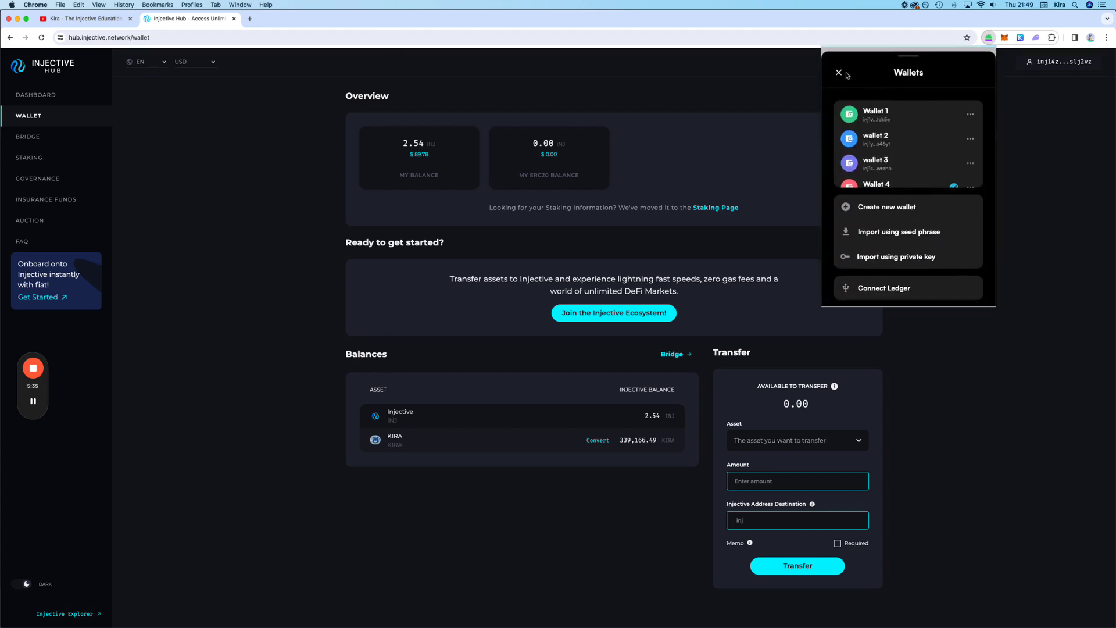
pyautogui.click(840, 73)
pyautogui.scroll(-2, 976, 133)
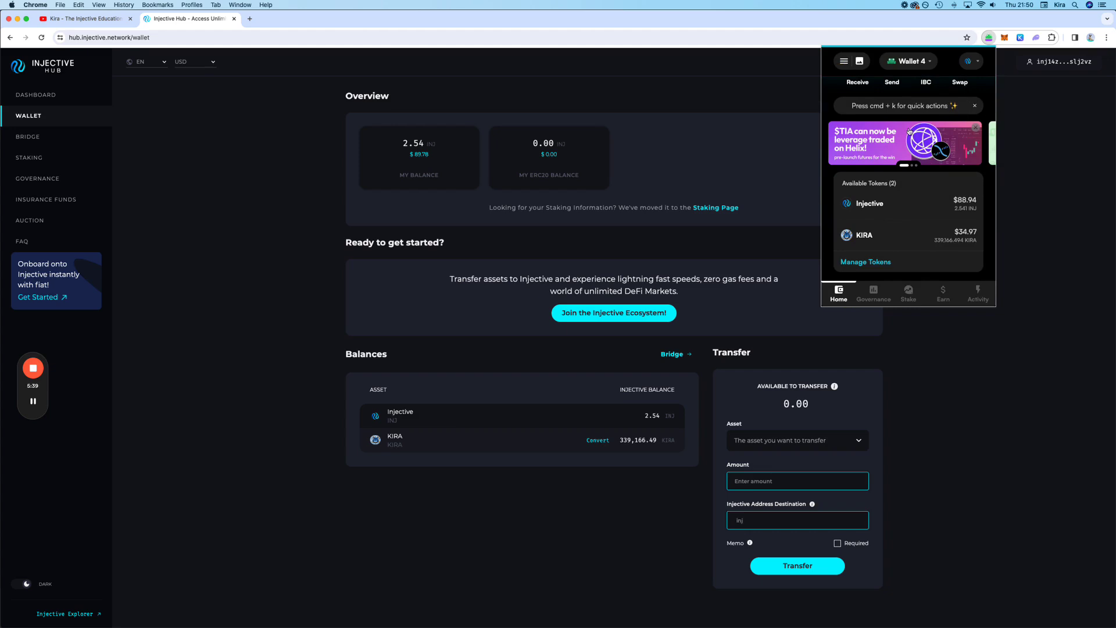
pyautogui.click(1026, 176)
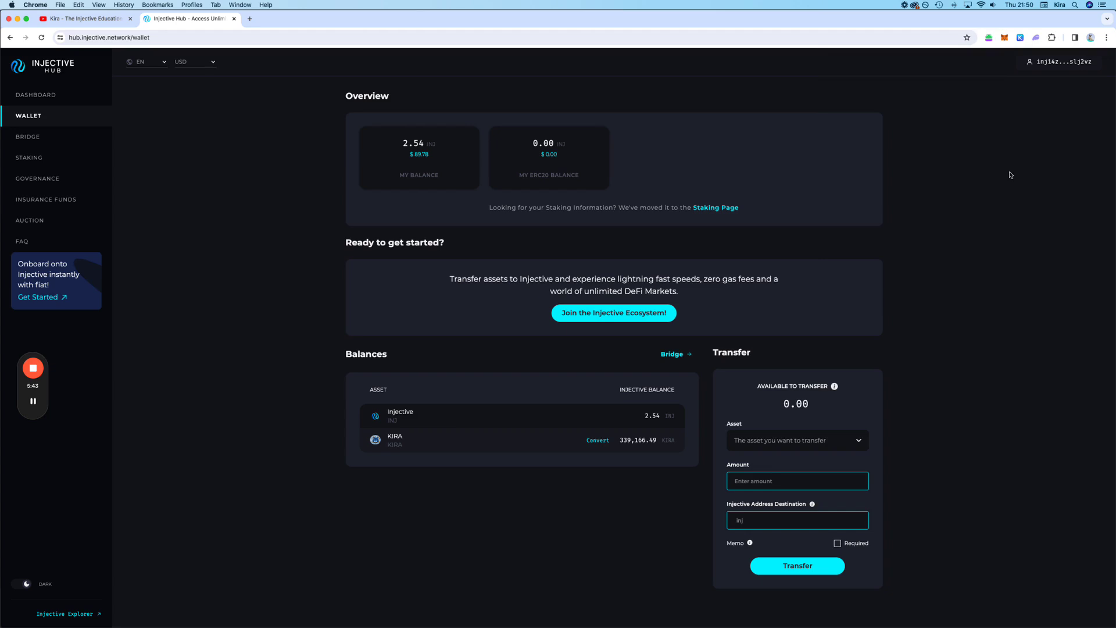